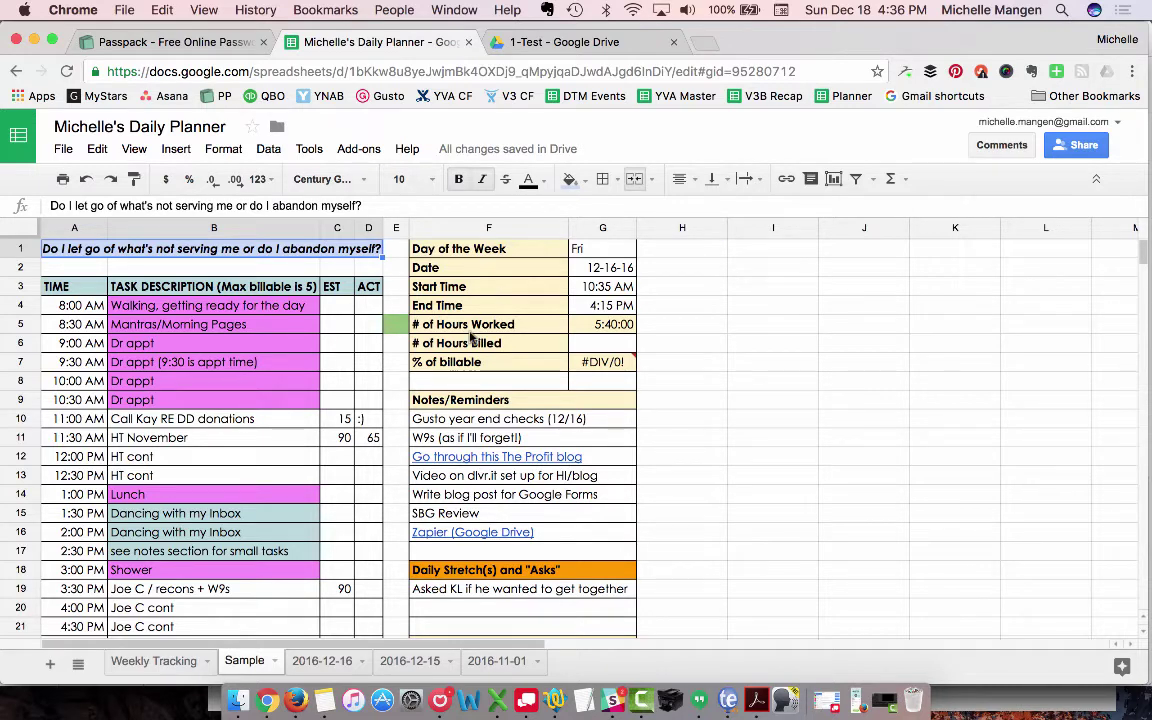
Step: Review the Weekly Tracking sheet, then look through the half-hour time slots in column A of the Sample sheet
click(160, 661)
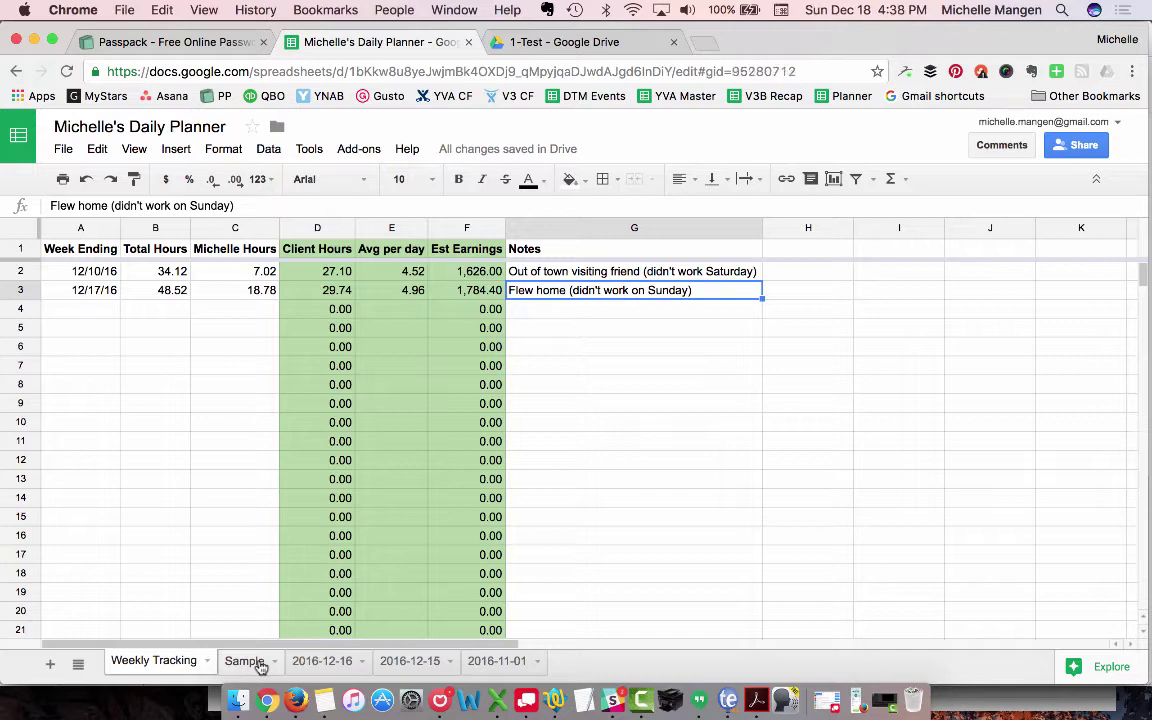
click(245, 661)
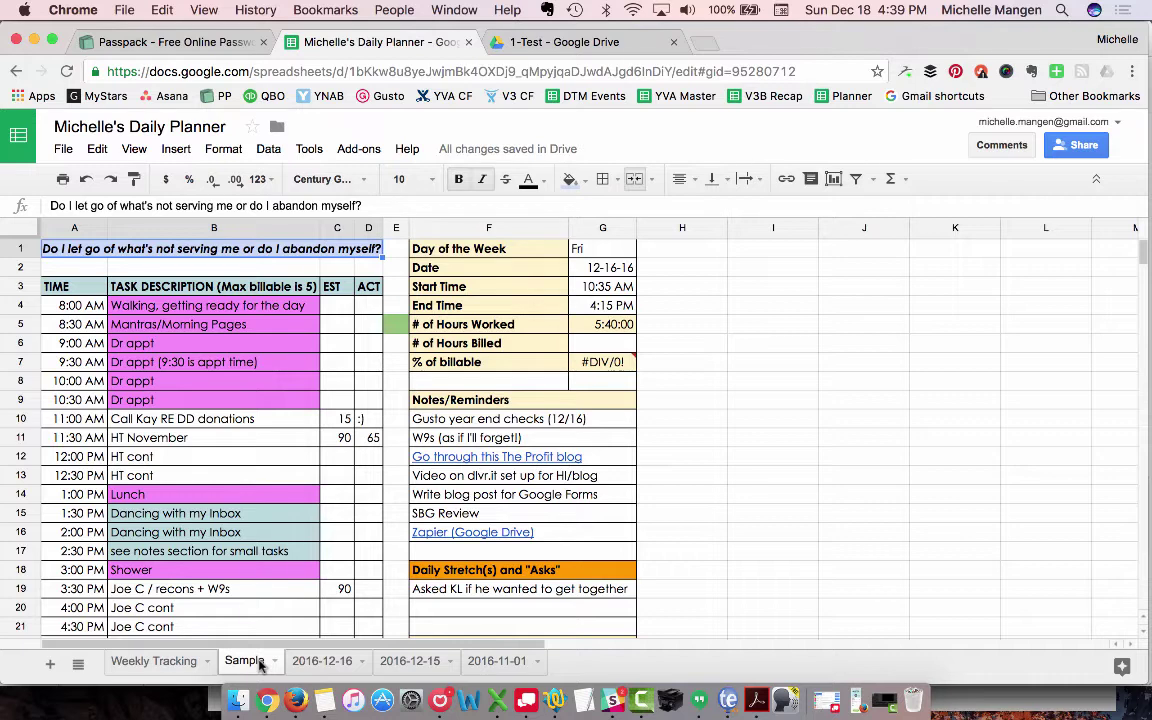
drag(260, 665, 323, 590)
click(75, 305)
scroll(85, 503, down, 5)
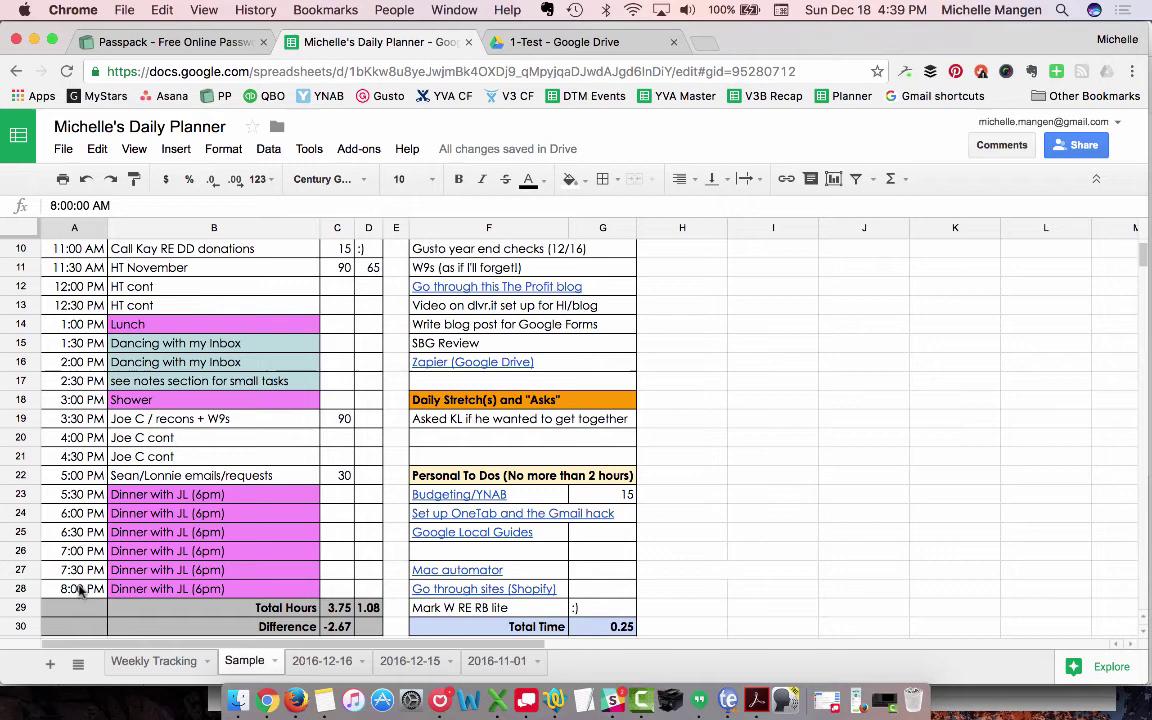
scroll(80, 590, up, 2)
scroll(80, 590, up, 3)
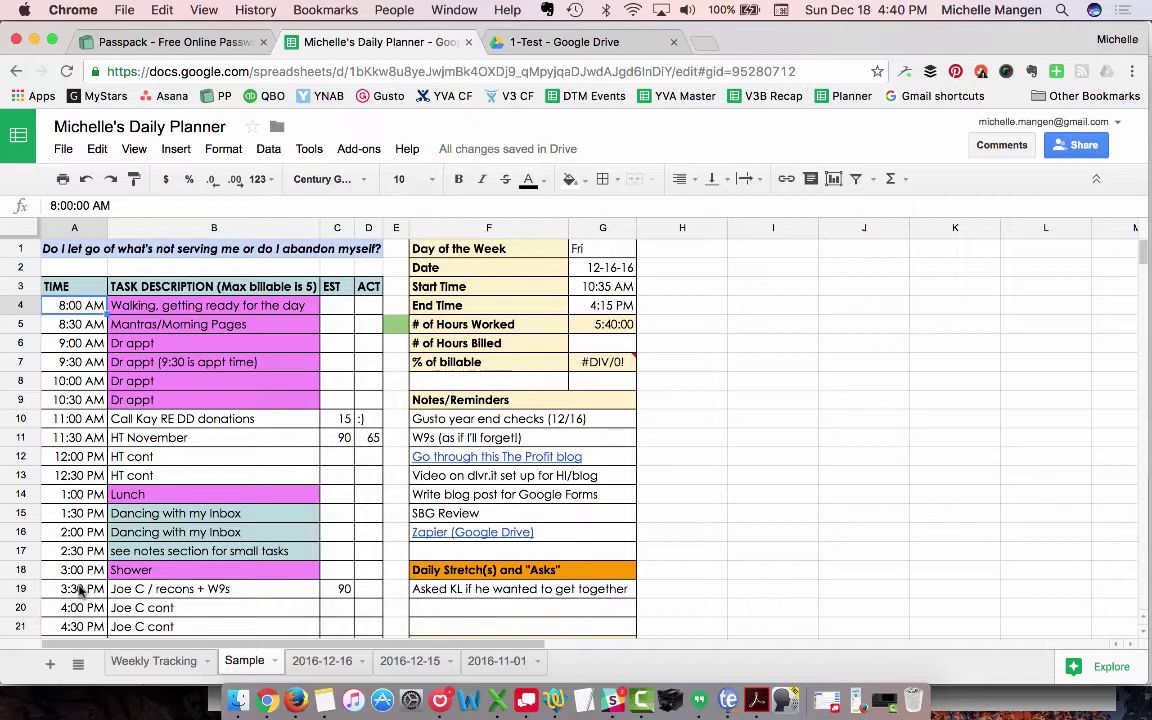
Step: Examine the task descriptions and their estimated minutes in the Sample sheet's daily schedule, down to the Notes section
click(233, 310)
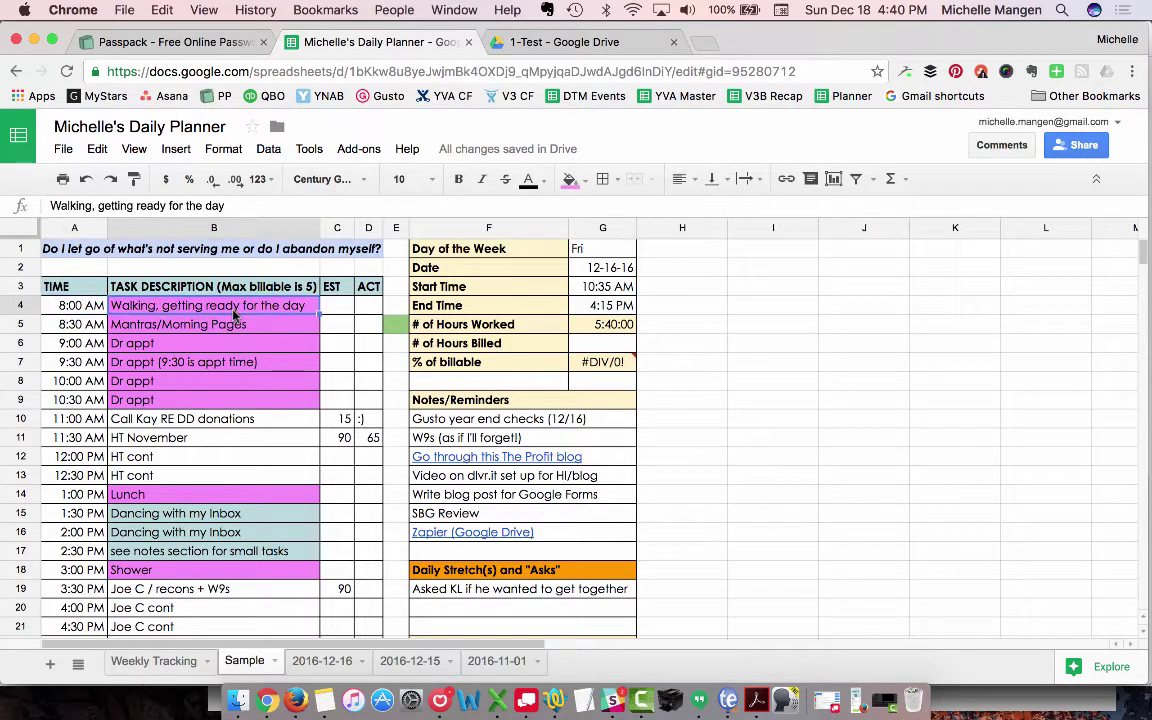
click(249, 418)
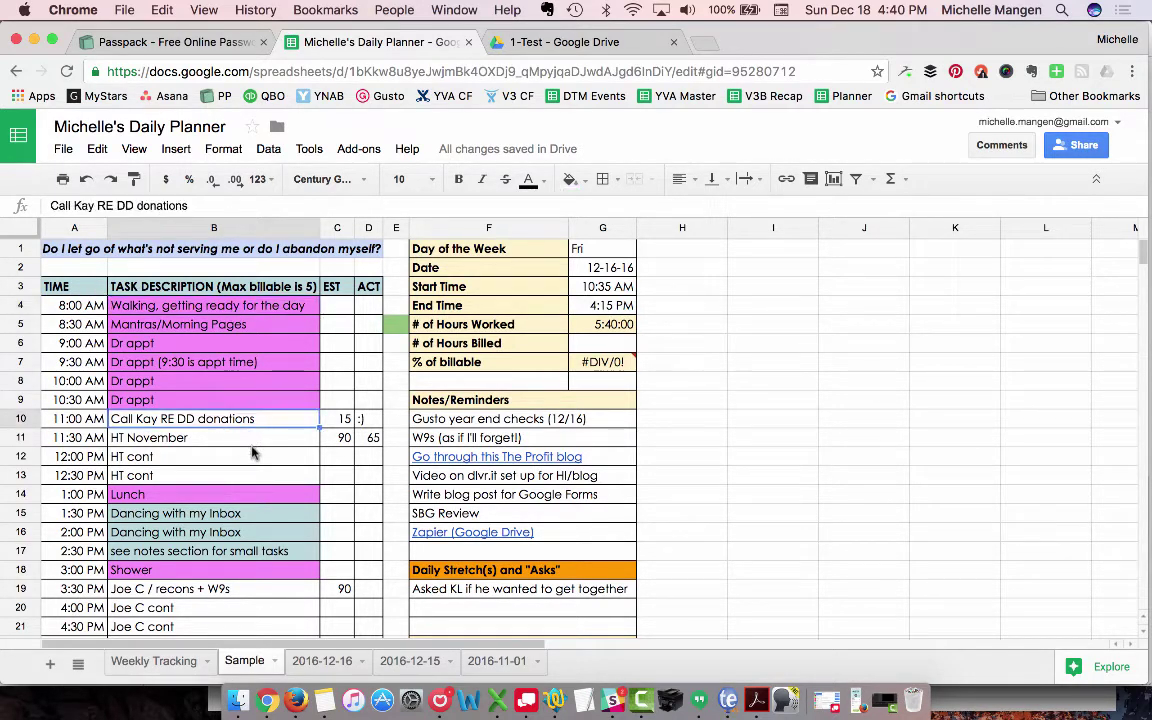
click(337, 440)
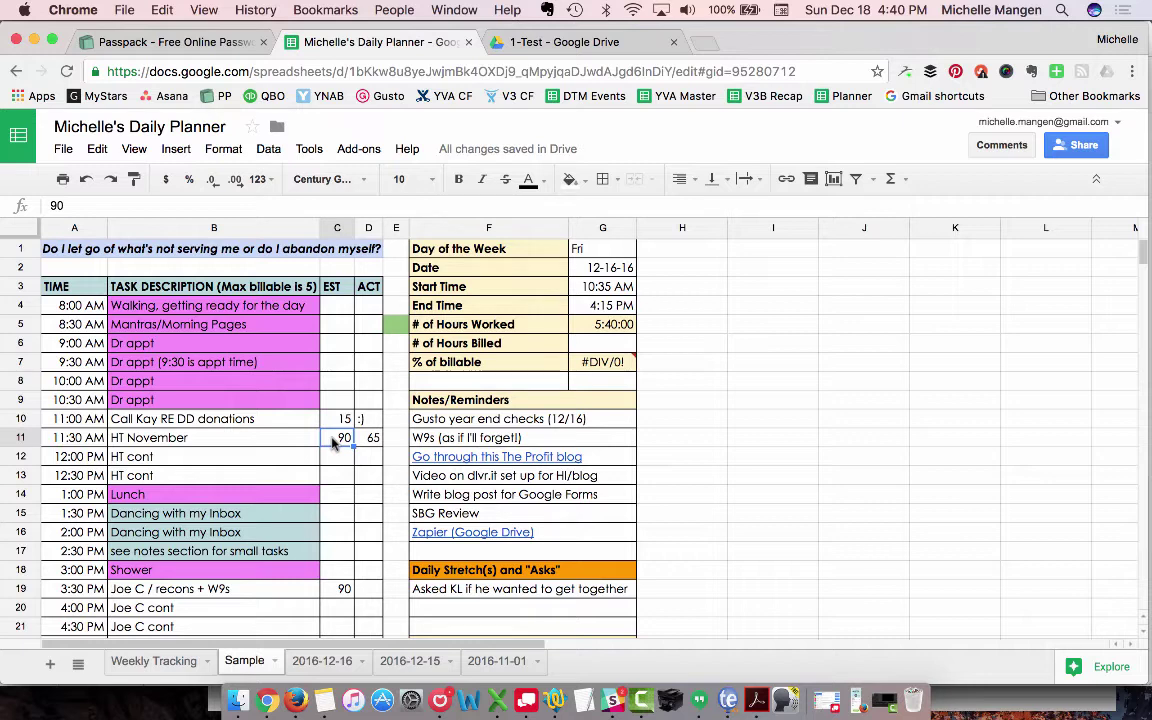
scroll(328, 455, down, 3)
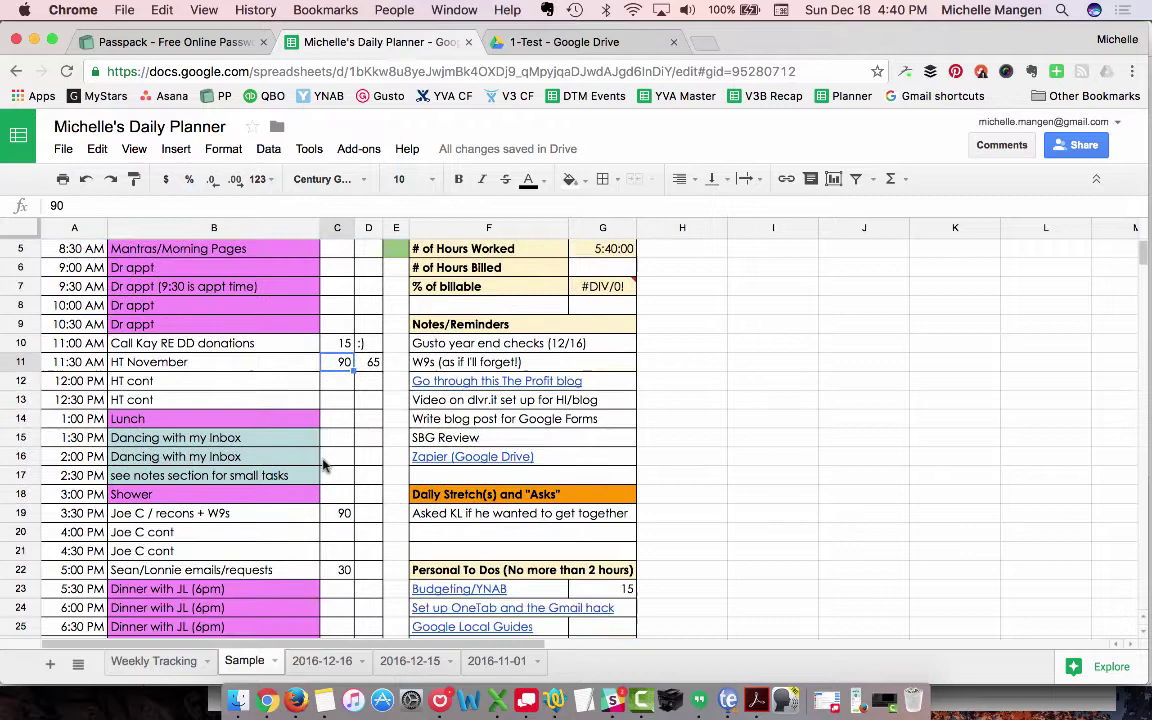
click(342, 477)
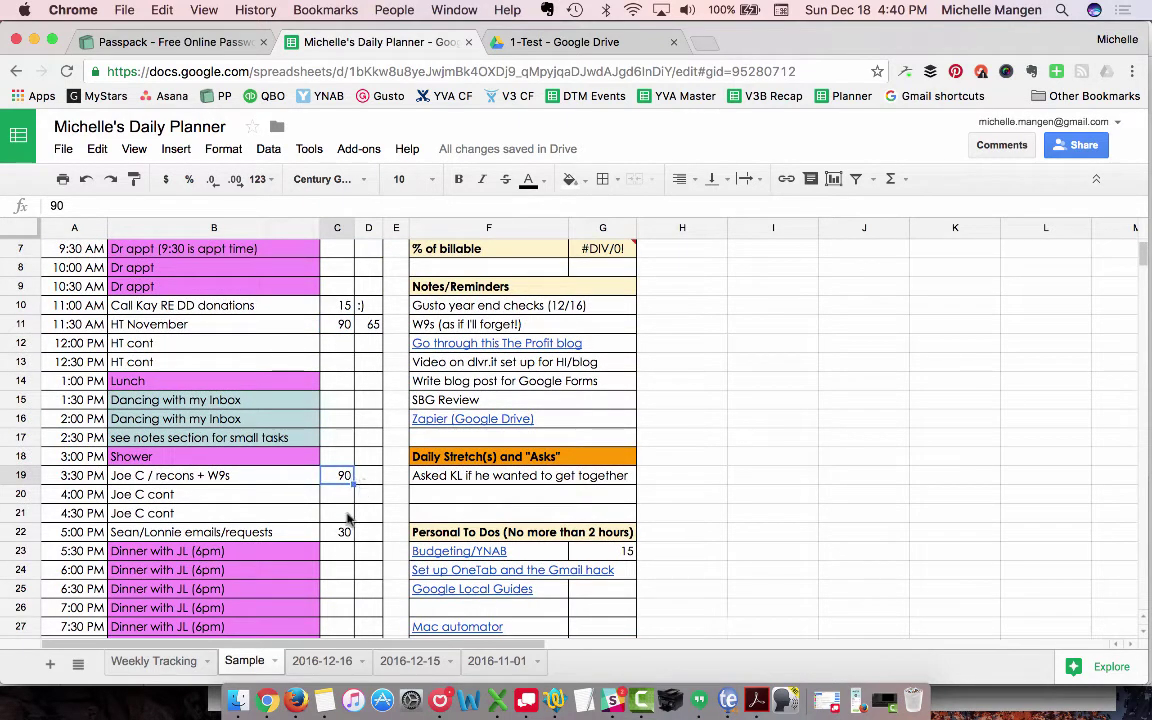
scroll(363, 540, down, 5)
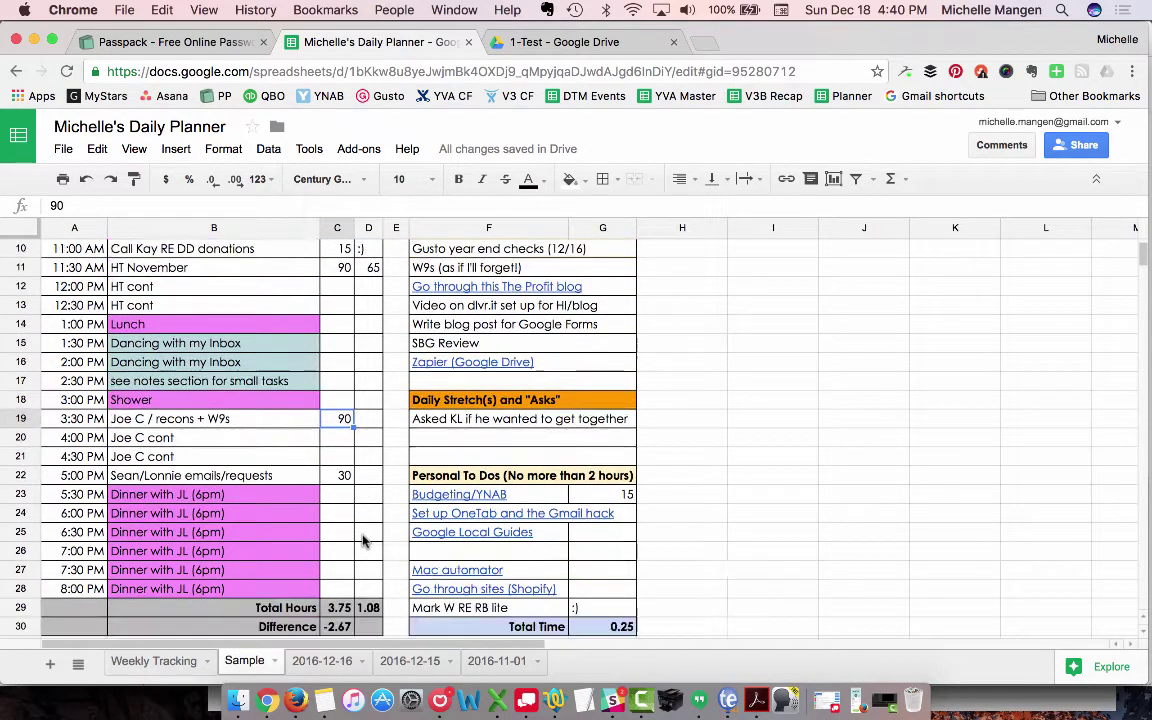
scroll(365, 540, down, 2)
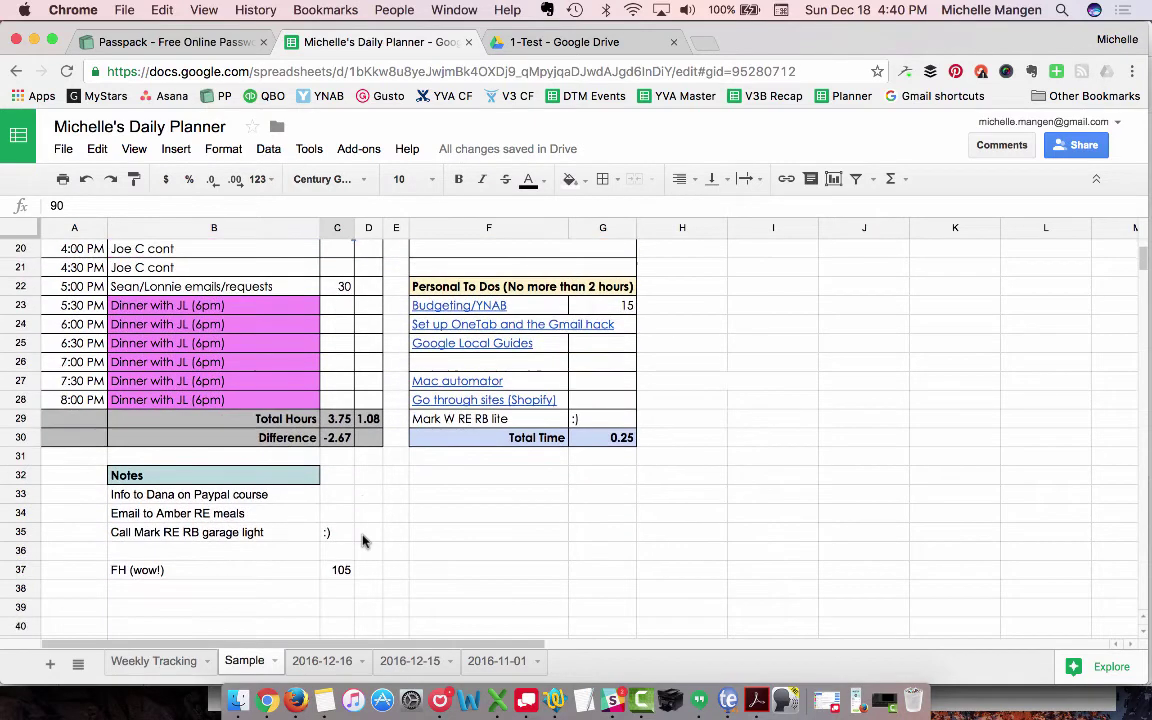
Step: Examine the FH (wow!) entry and its minutes under Notes, then look back over the day's scheduled tasks
click(257, 576)
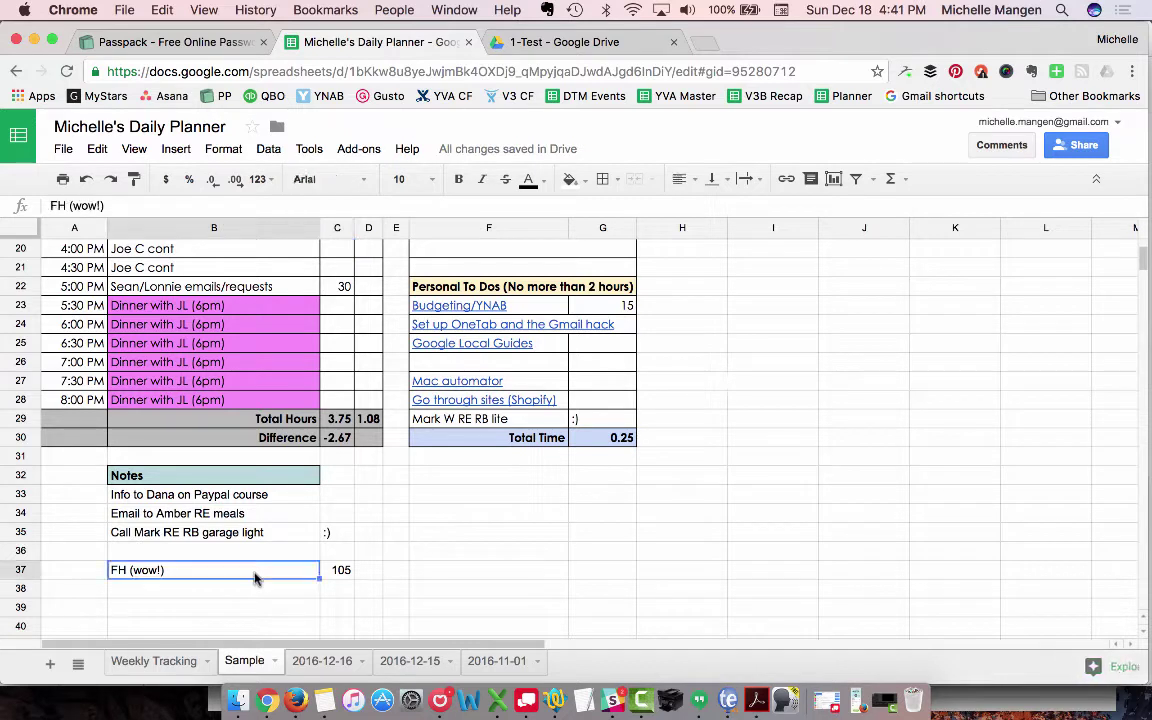
shift+click(336, 569)
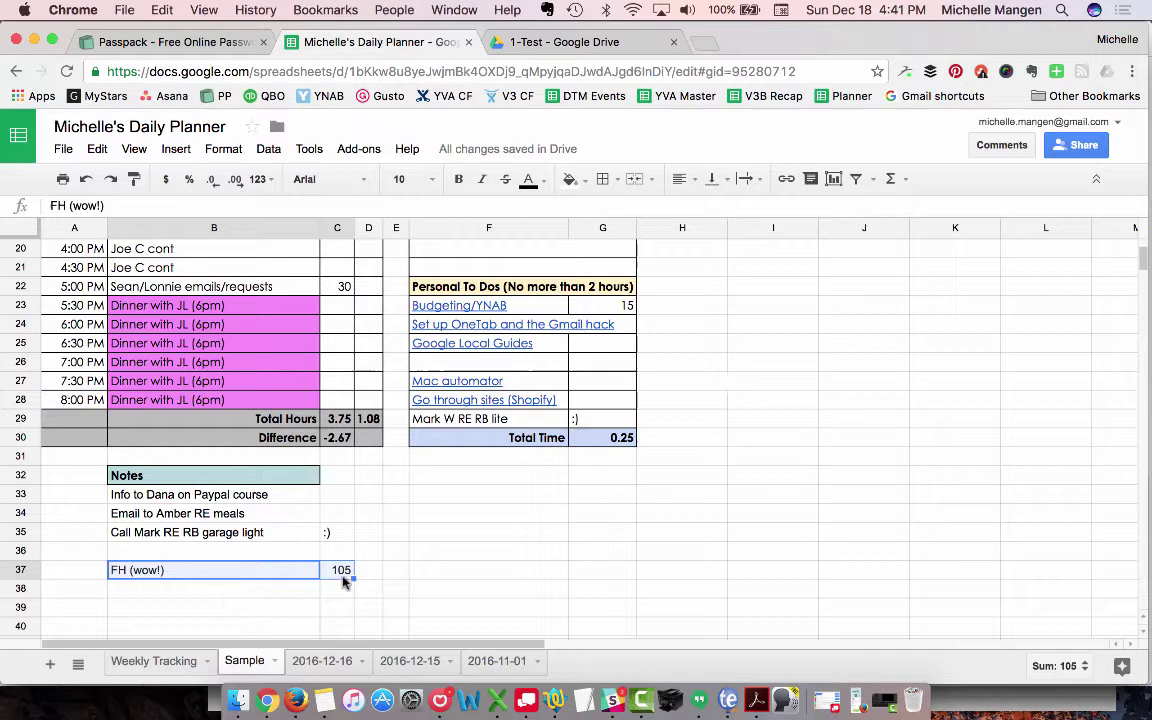
scroll(343, 580, up, 3)
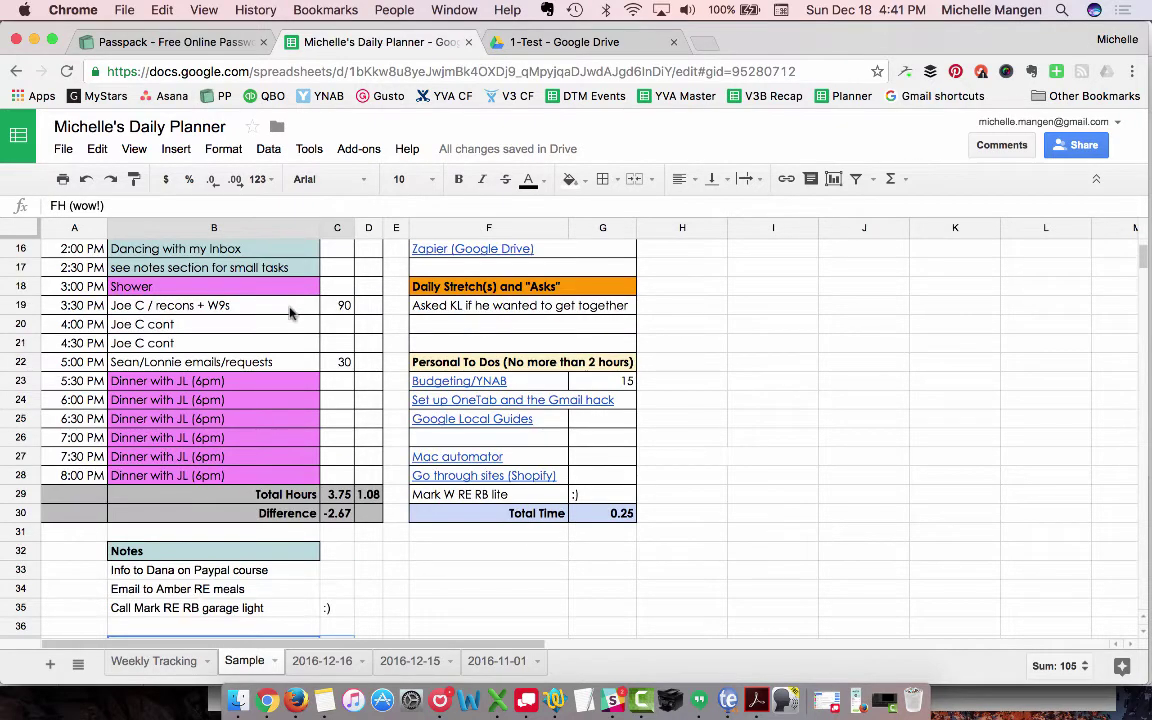
scroll(344, 365, down, 5)
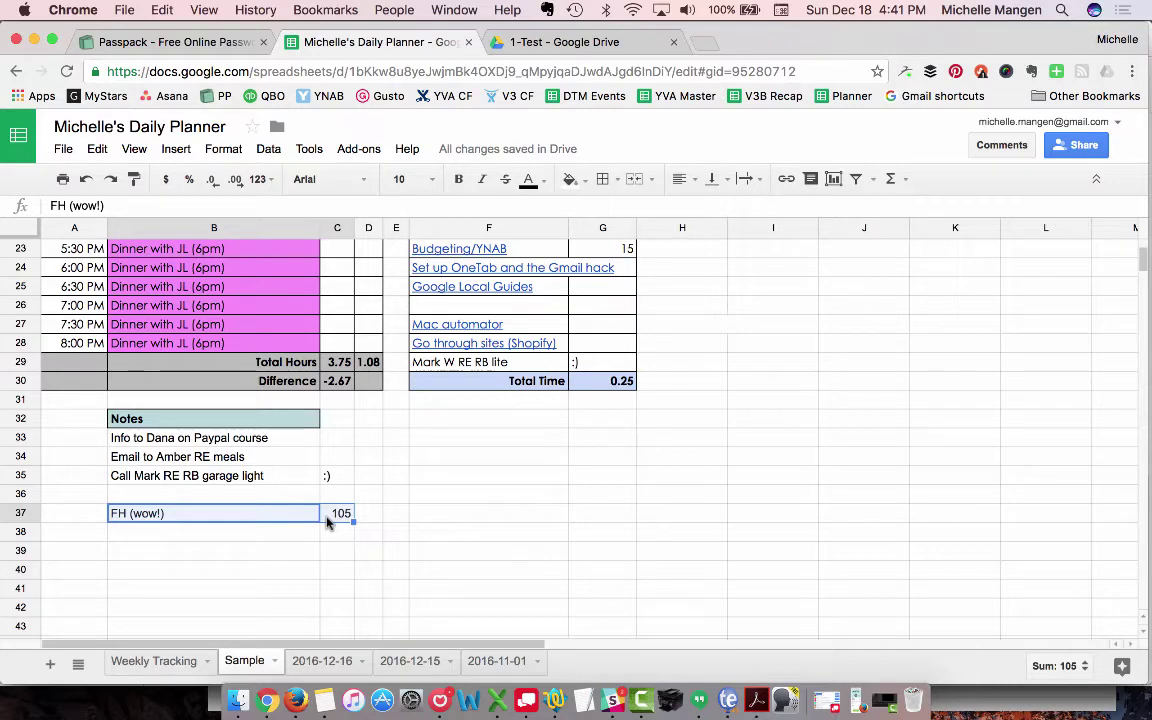
scroll(327, 521, up, 2)
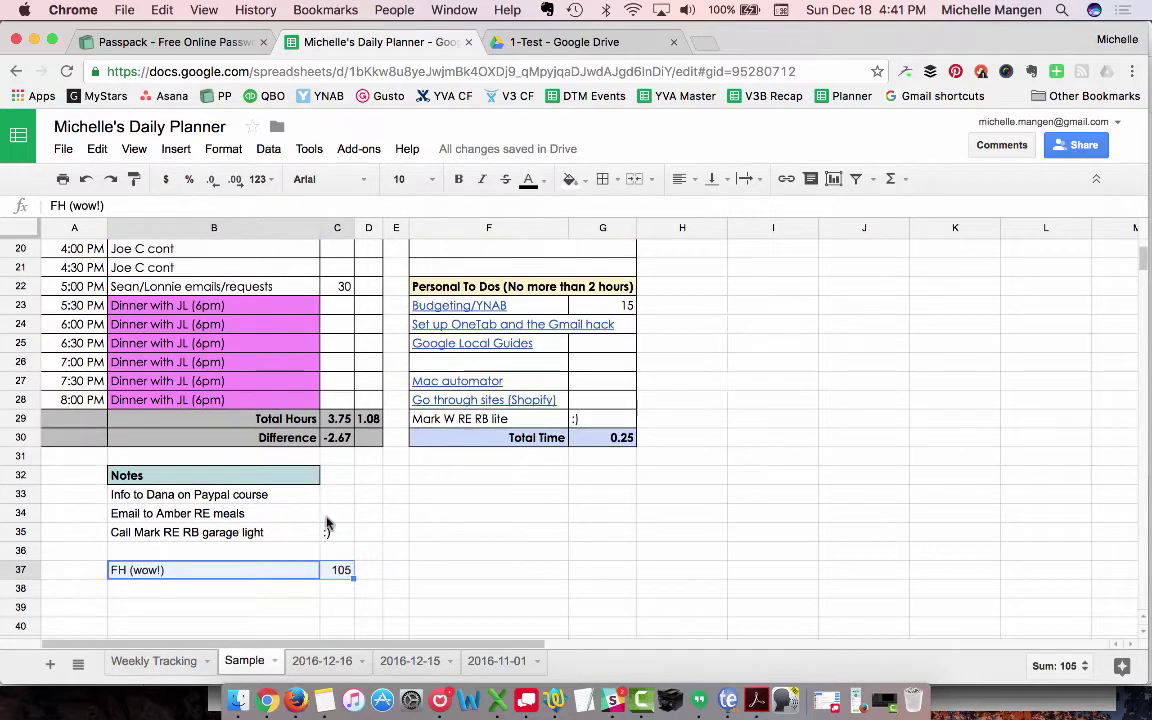
scroll(322, 455, up, 6)
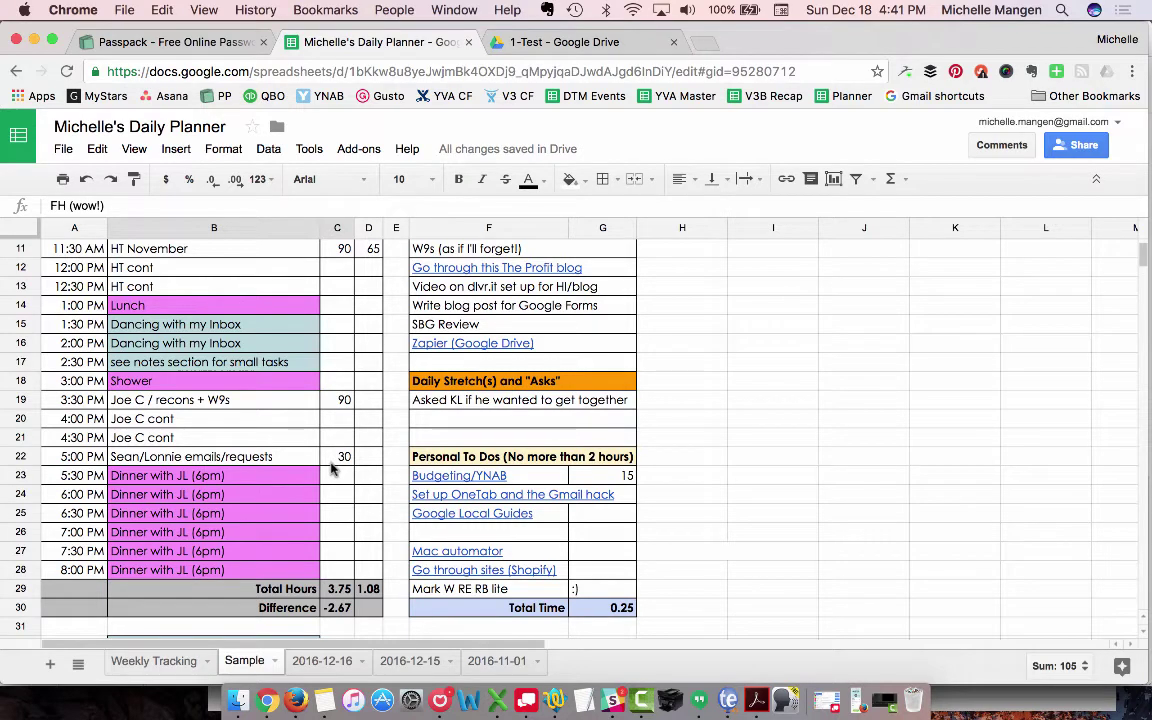
scroll(333, 468, up, 6)
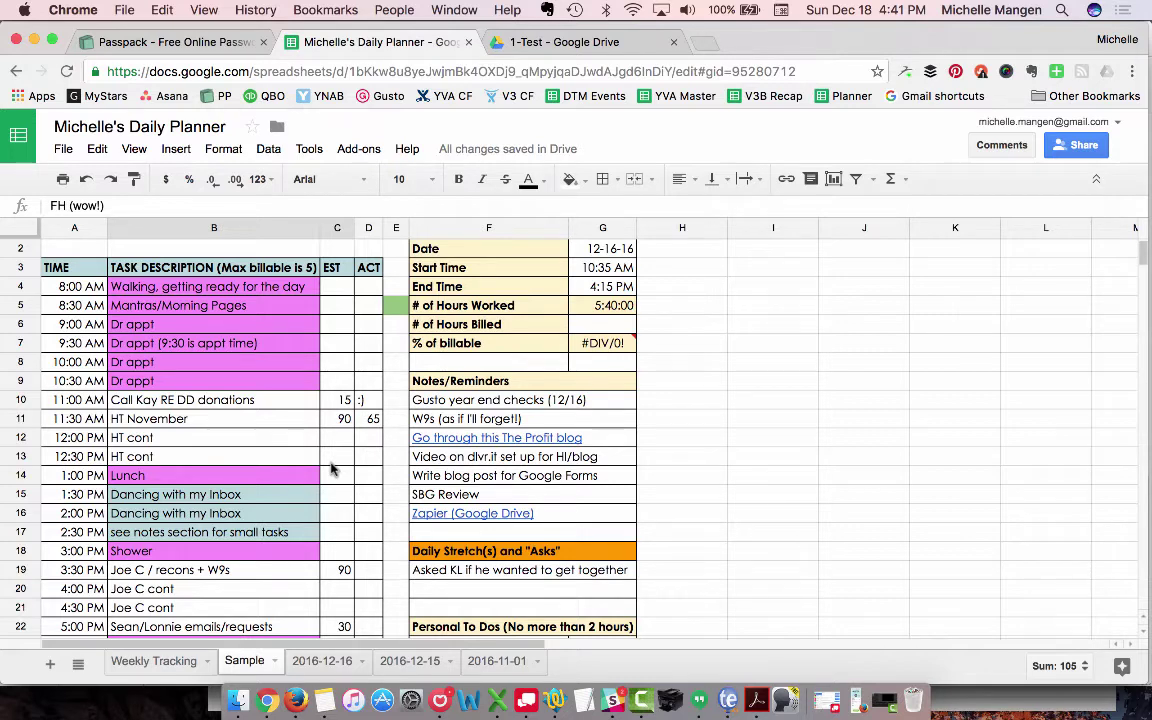
scroll(332, 468, down, 2)
scroll(332, 468, up, 3)
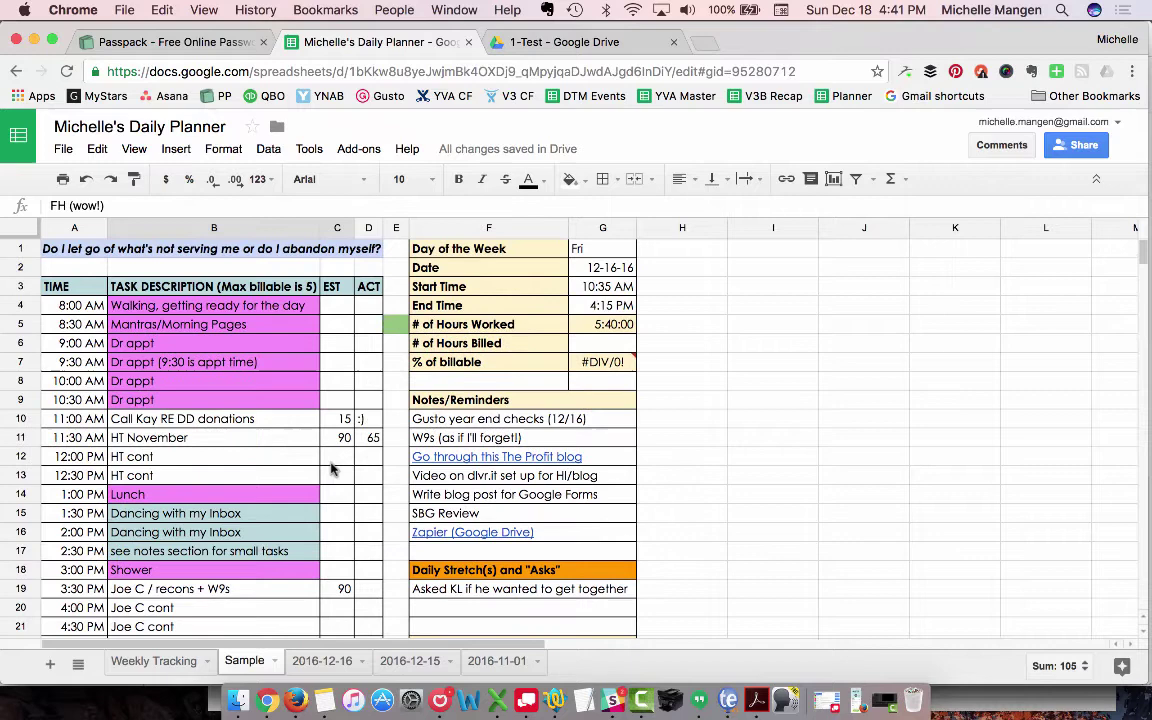
Step: Inspect the Total Hours formula for the EST column and the maximum billable limit in the task description header
scroll(332, 468, down, 5)
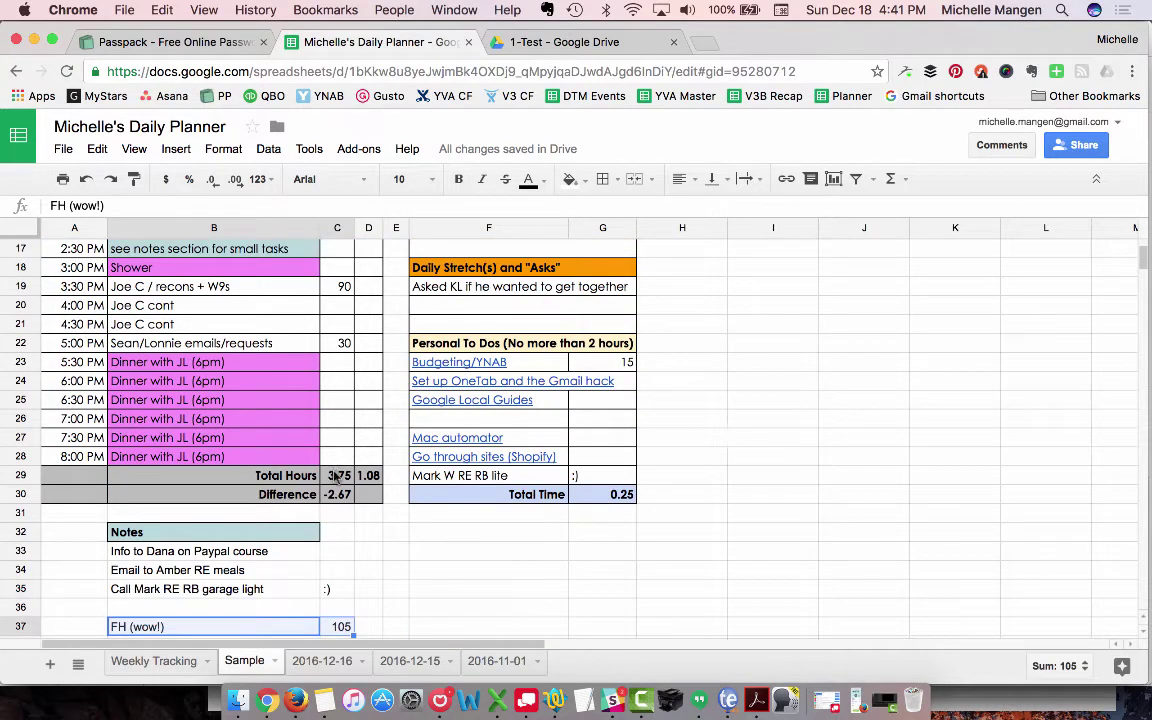
click(337, 476)
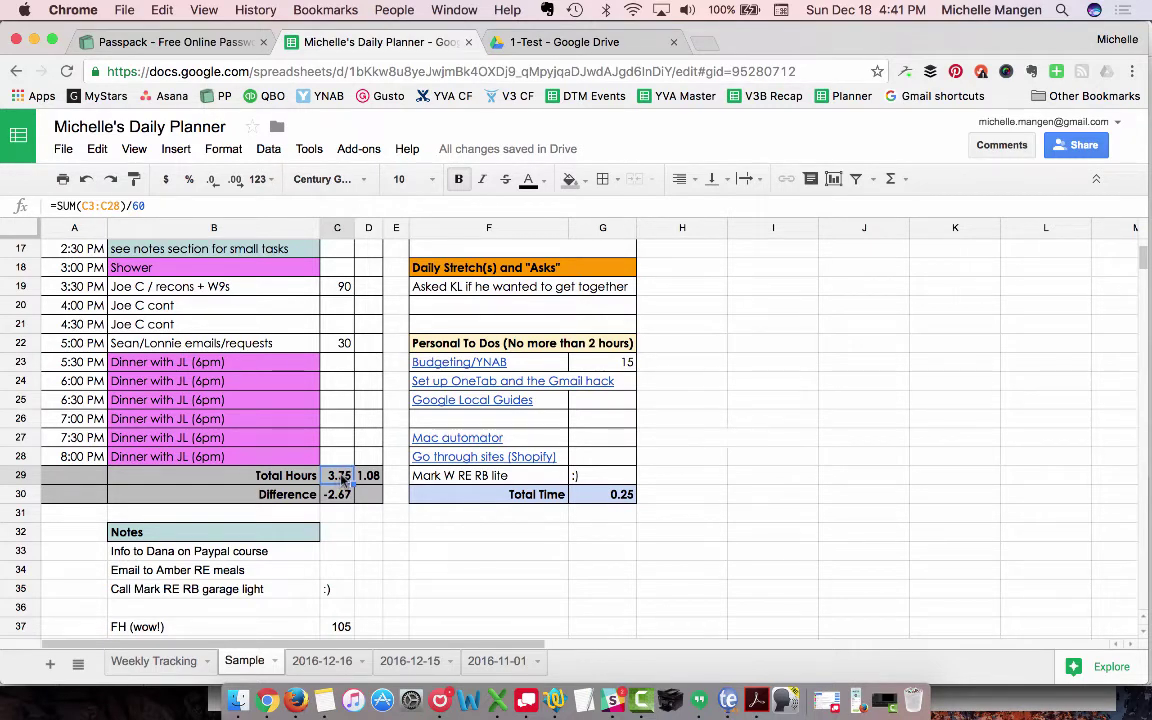
scroll(330, 460, up, 10)
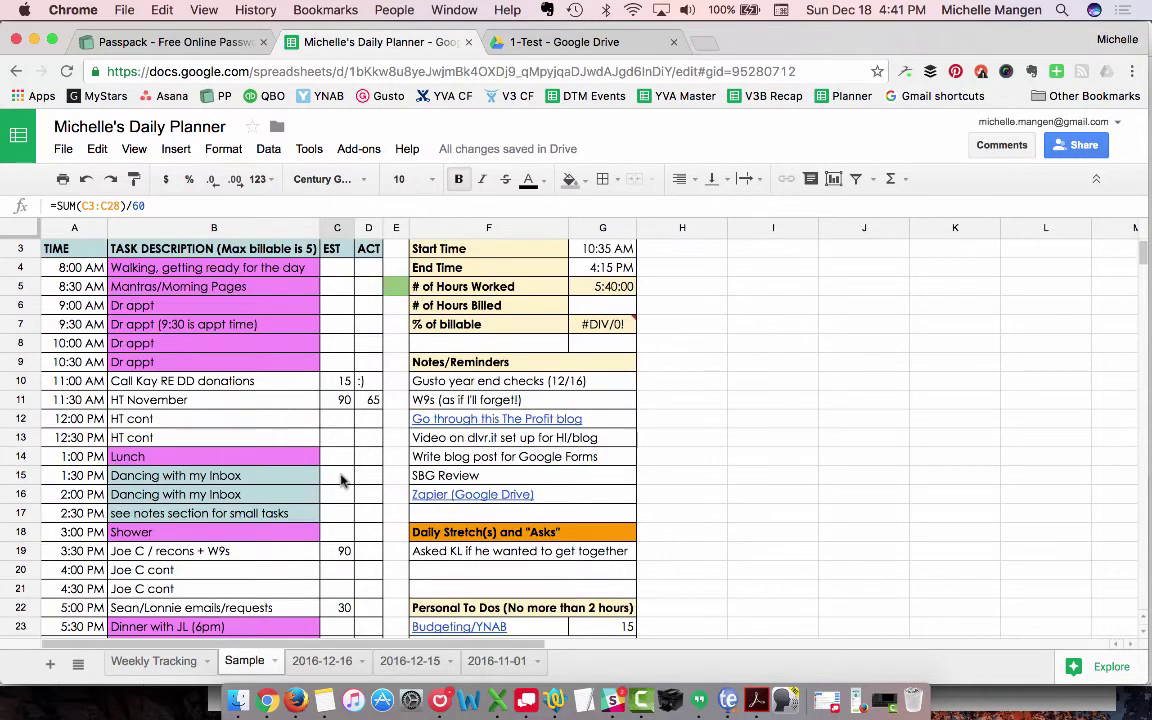
click(273, 286)
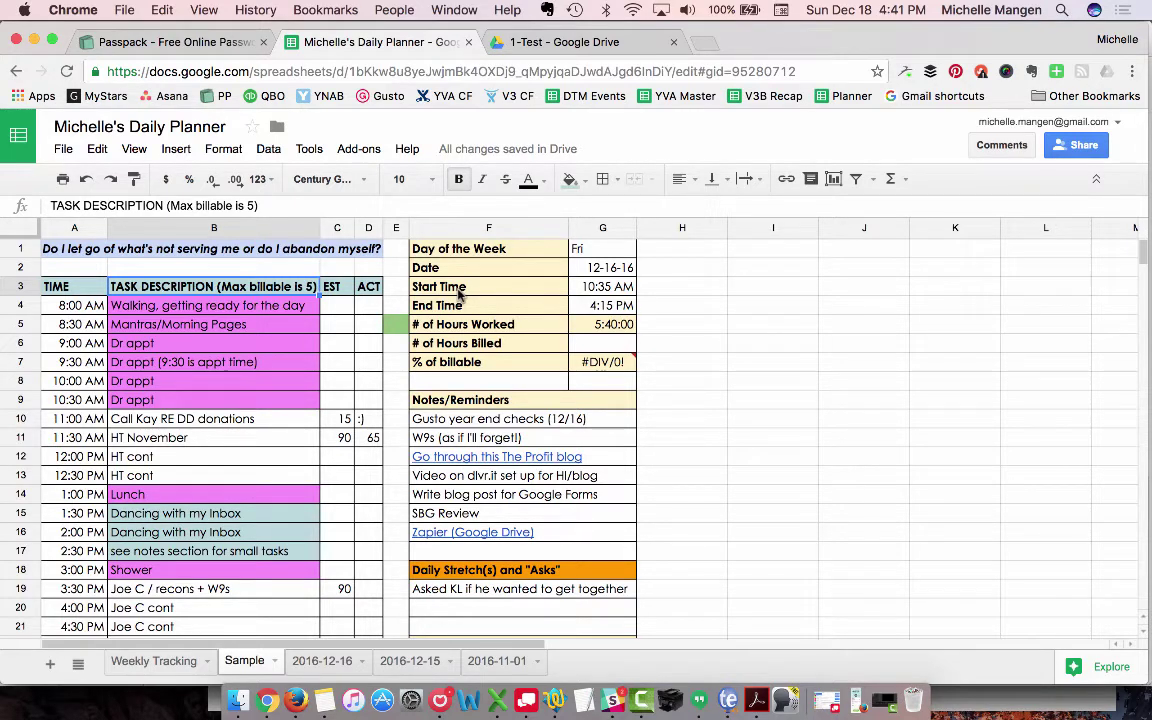
Step: Look at the Day of the Week and Date entries in the daily summary block
click(478, 252)
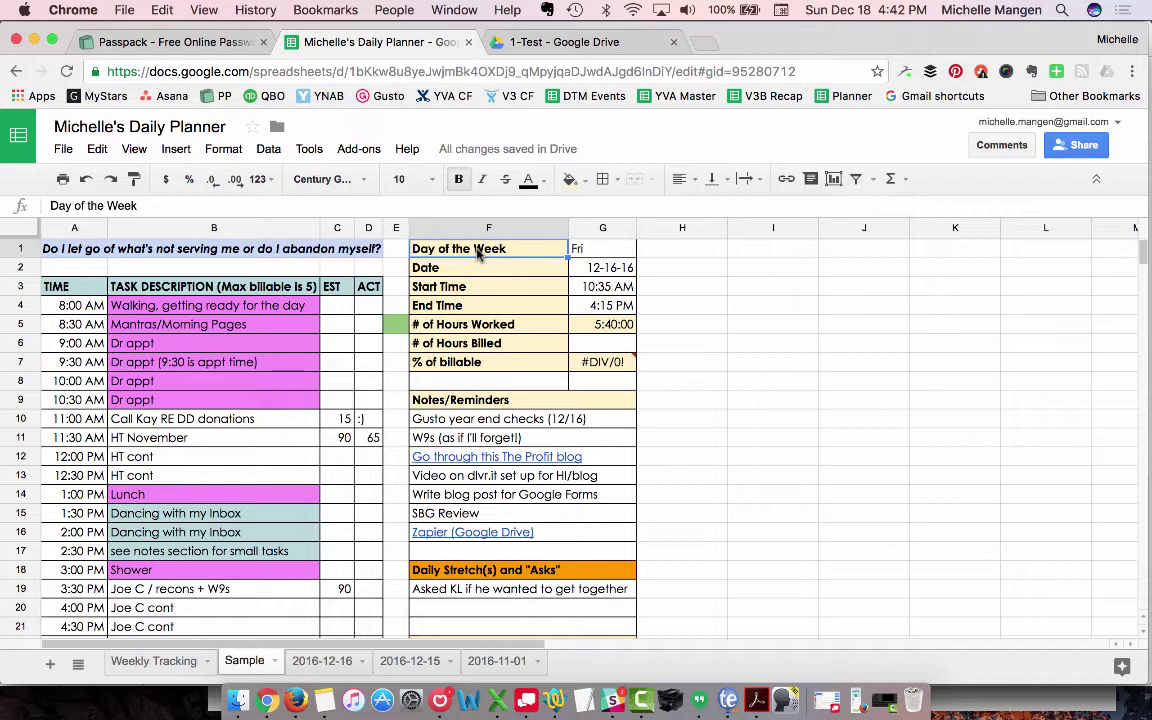
drag(575, 252, 590, 286)
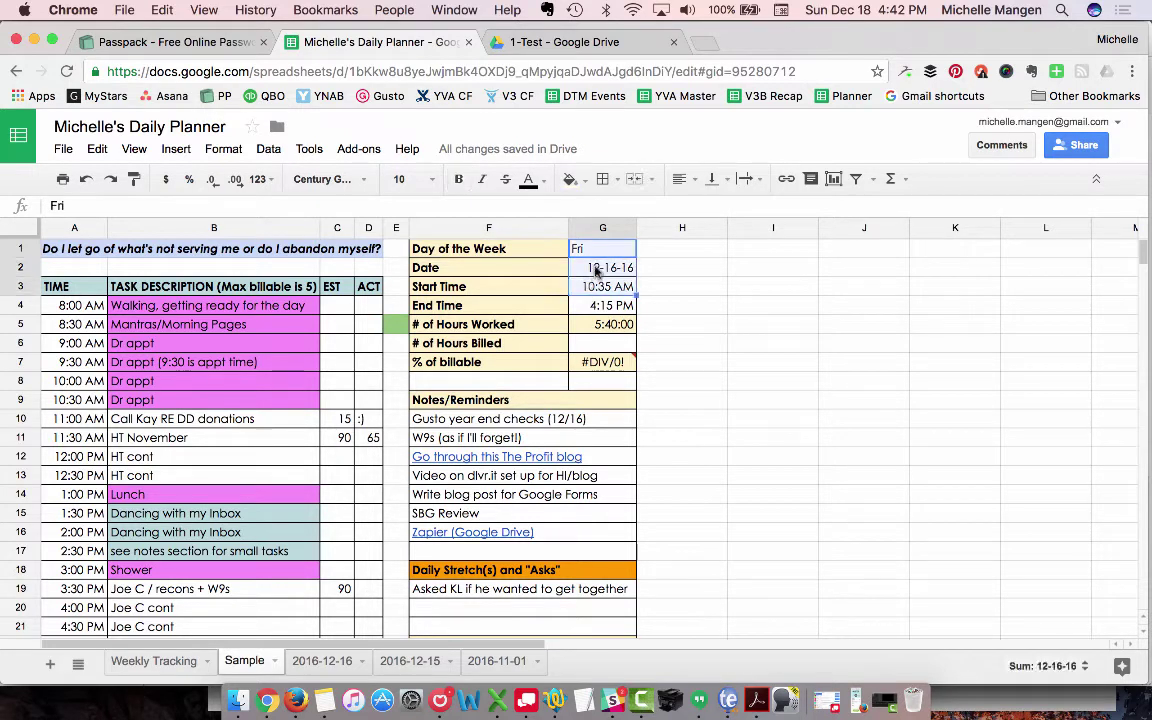
click(596, 269)
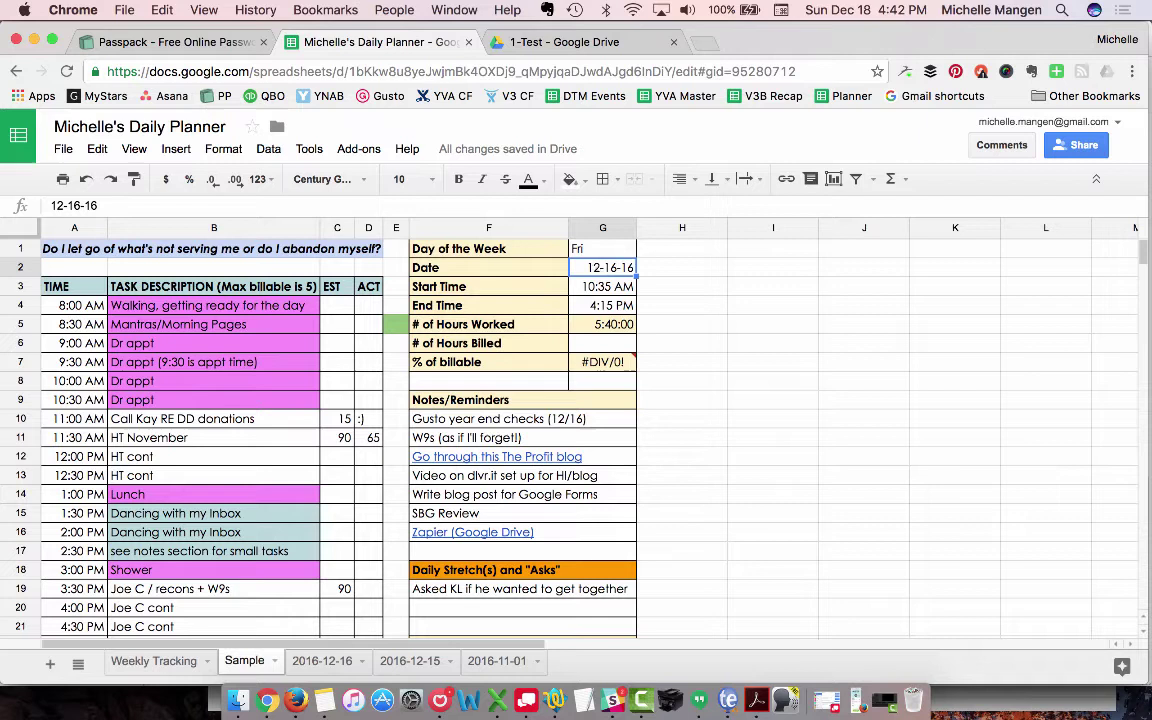
Step: Set the Start Time in G3 to 9:00 am and check the dependent summary values down to % of billable
key(Down)
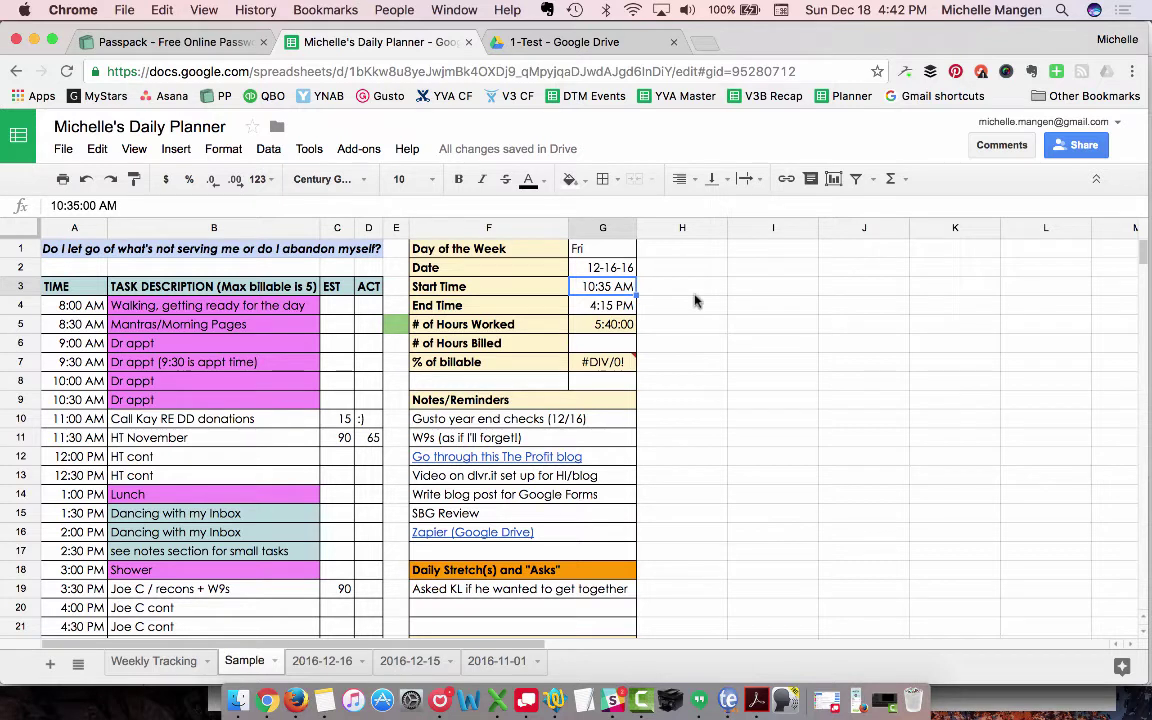
text(9:00)
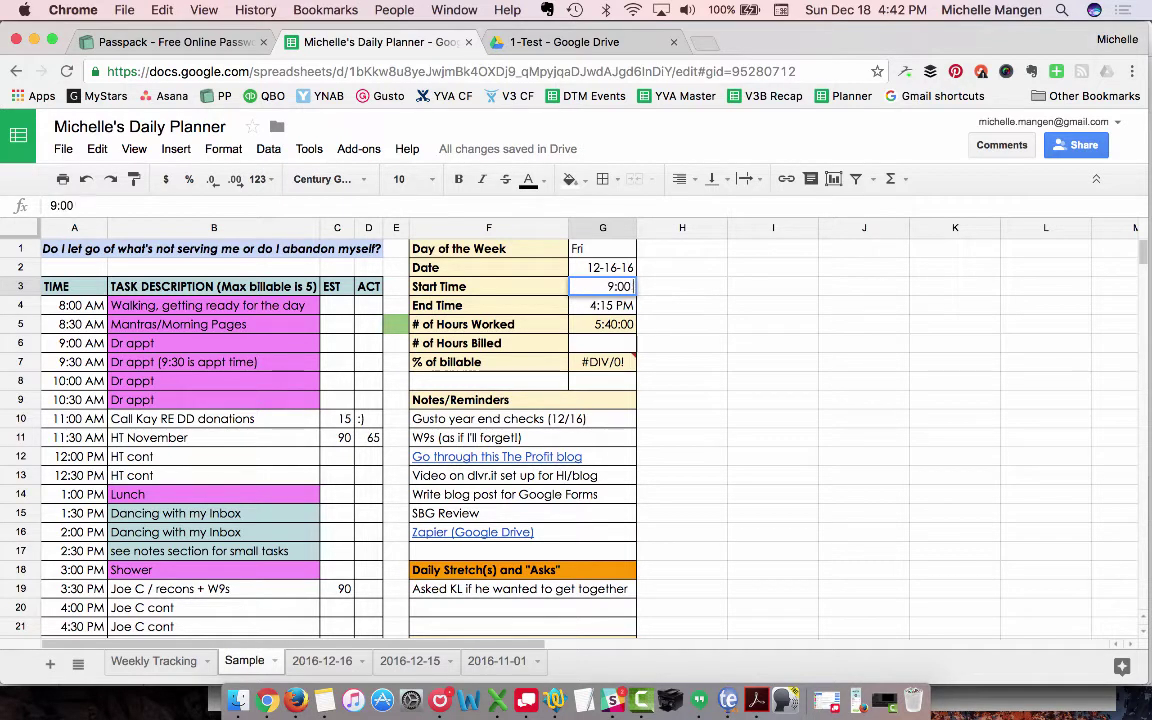
text( am)
key(Return)
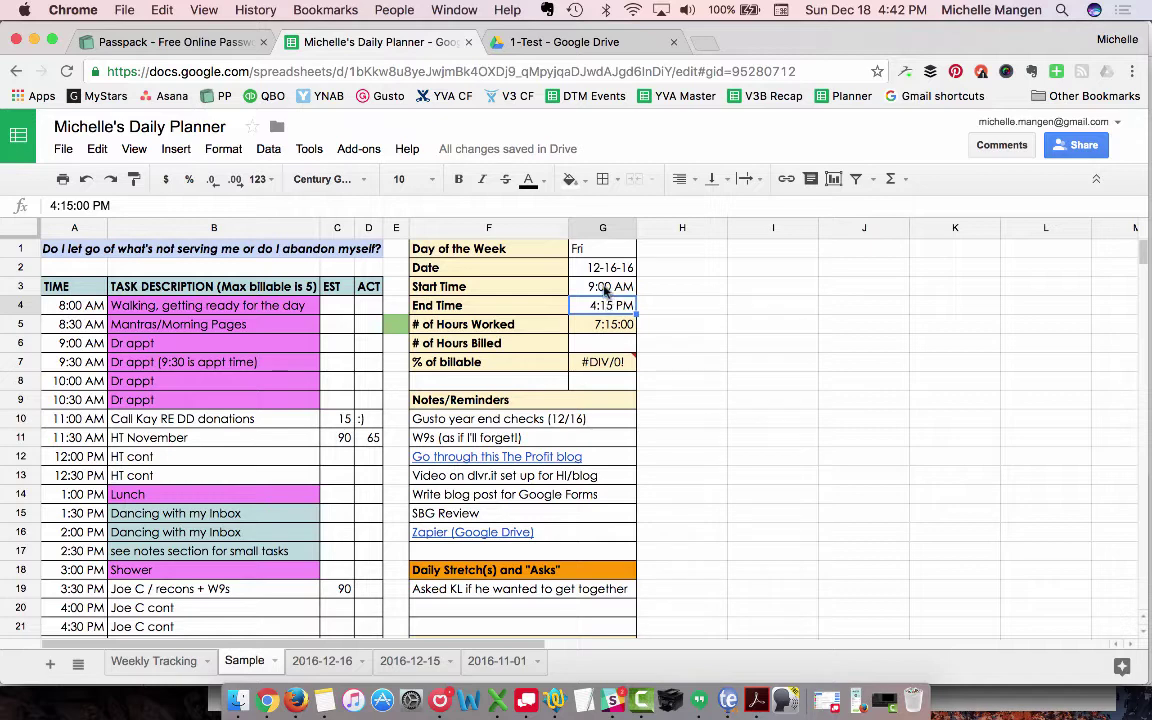
key(Up)
key(shift+Down)
key(shift+Down)
key(shift+Down)
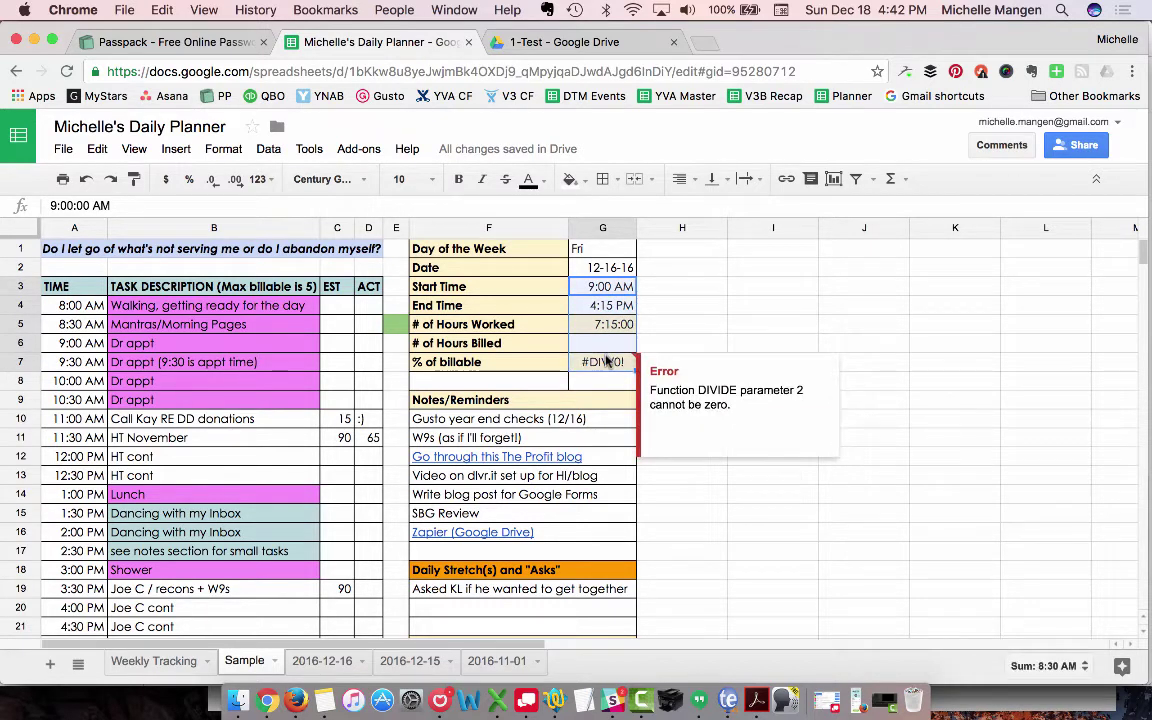
Step: Undo the last Start Time change in G3
click(86, 180)
click(598, 307)
key(Up)
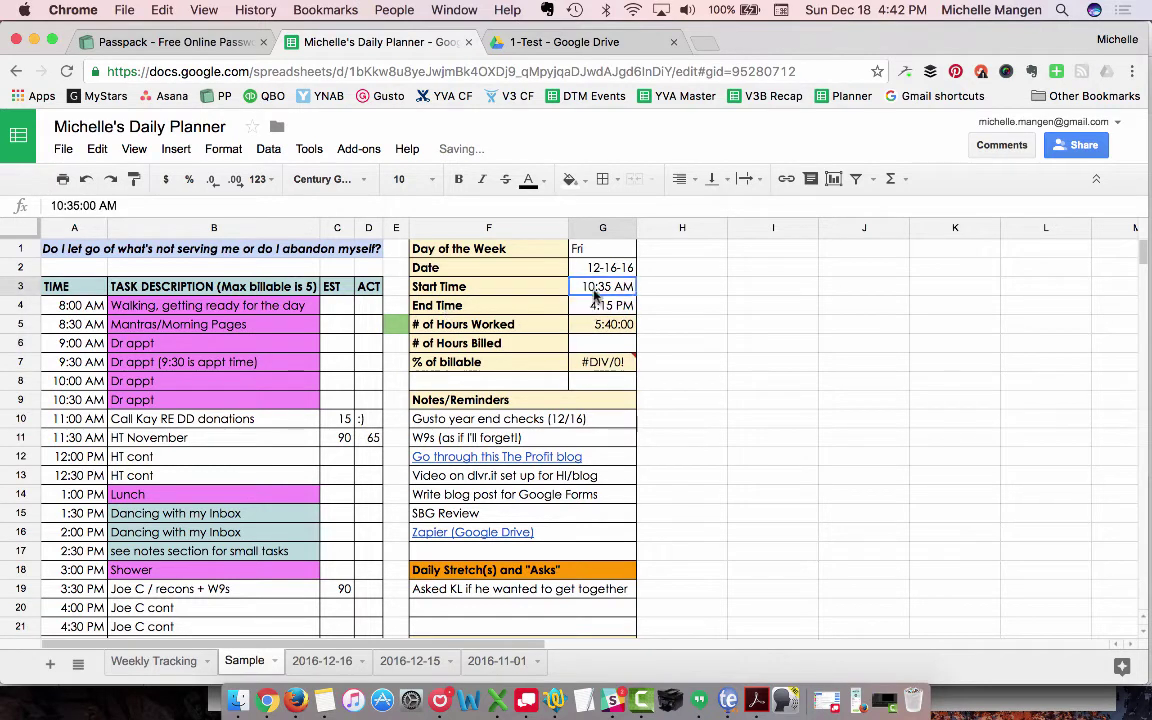
Step: Check the Start Time and End Time cells and inspect the formula for # of Hours Worked in G5
key(Down)
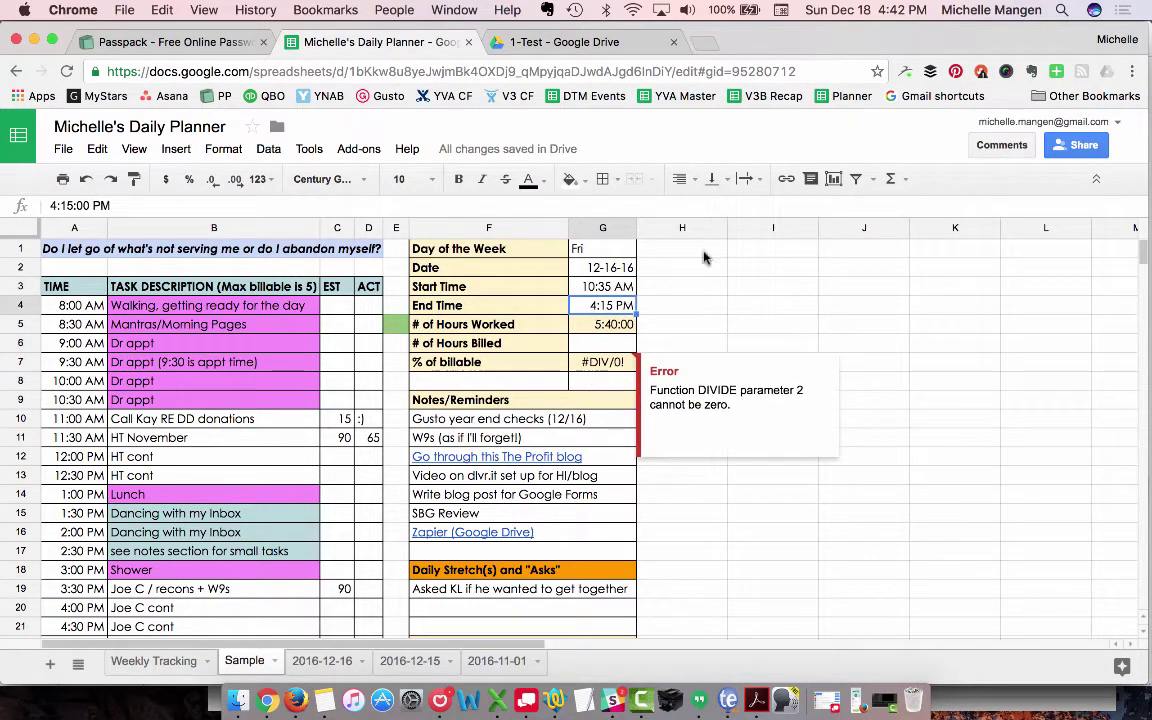
click(622, 288)
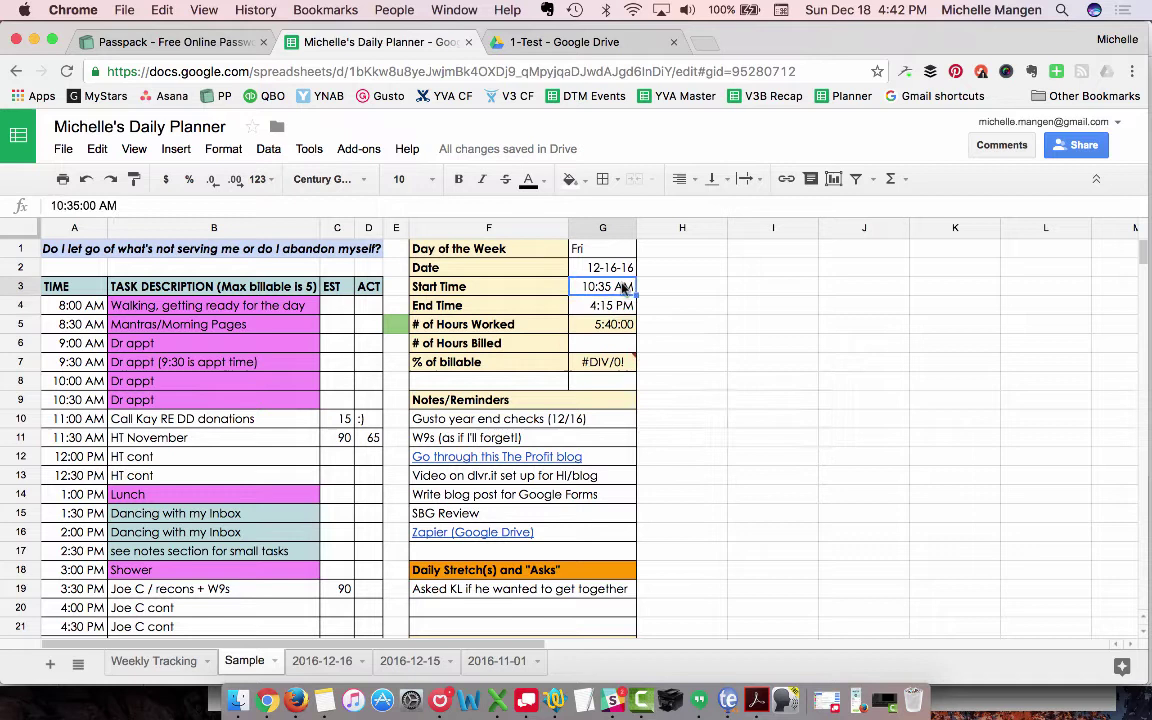
click(616, 307)
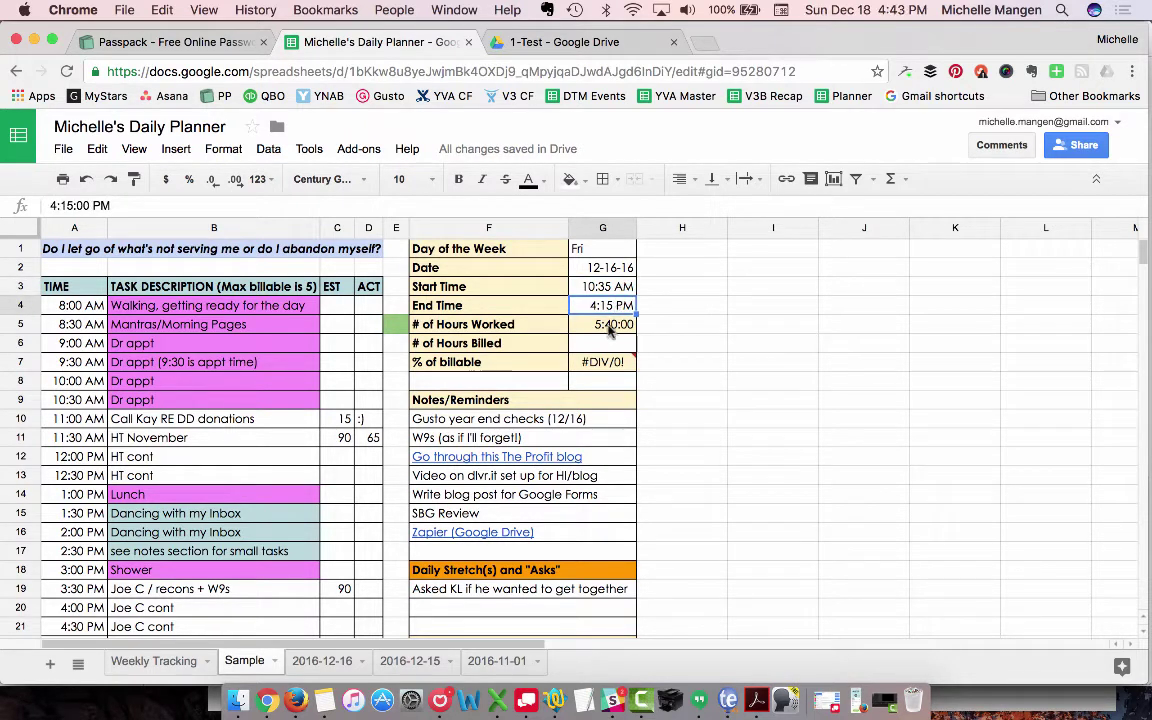
key(Down)
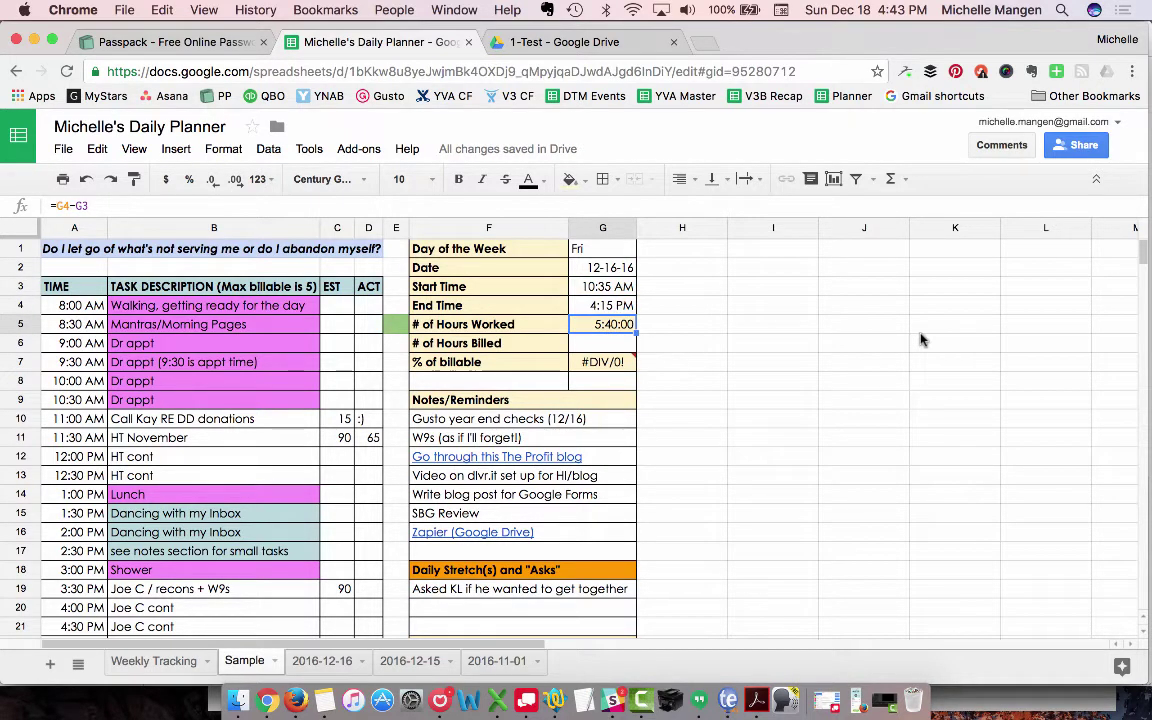
Step: Enter 5.75 as the decimal hours worked in the green cell E5 beside # of Hours Worked
click(397, 326)
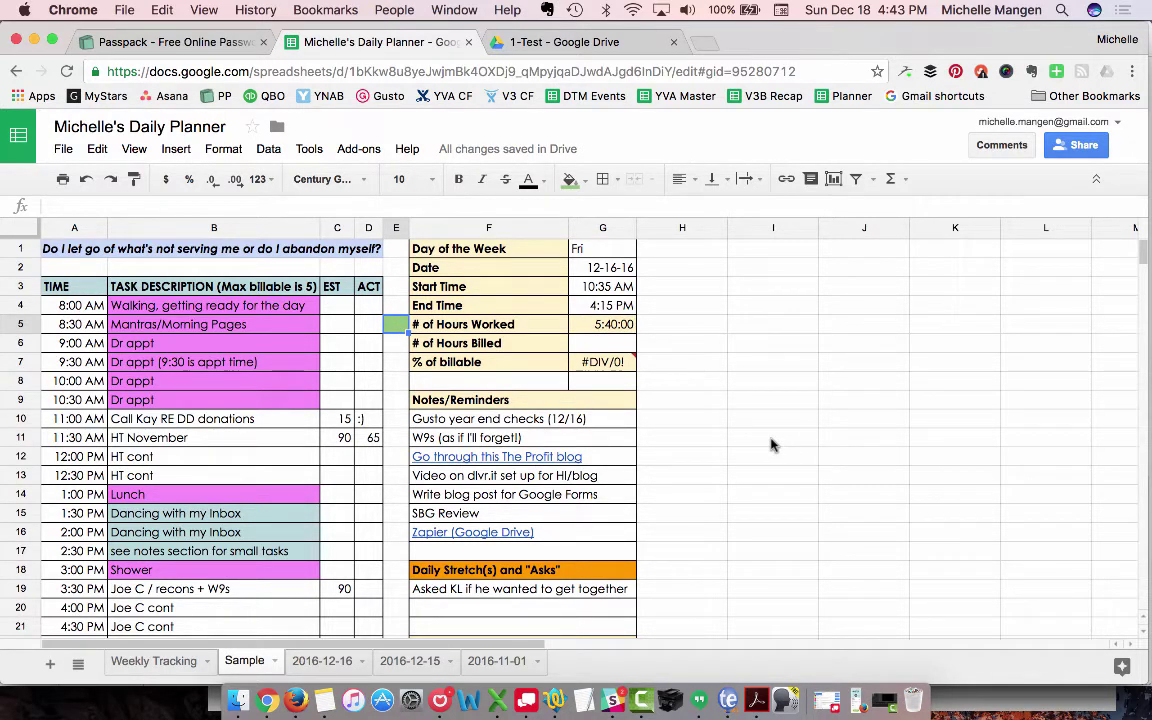
text(5.75)
key(Return)
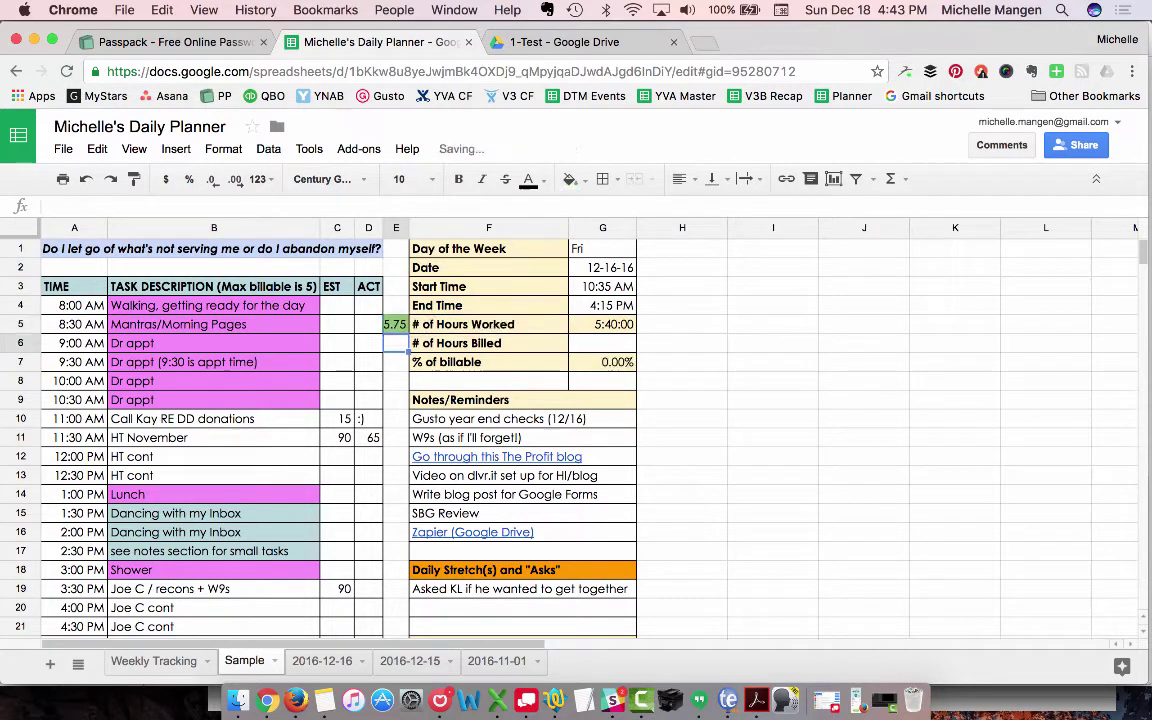
Step: Look up the all total in the Firefox timesheet report and begin the # of Hours Billed formula in G6 with =5.01
click(630, 345)
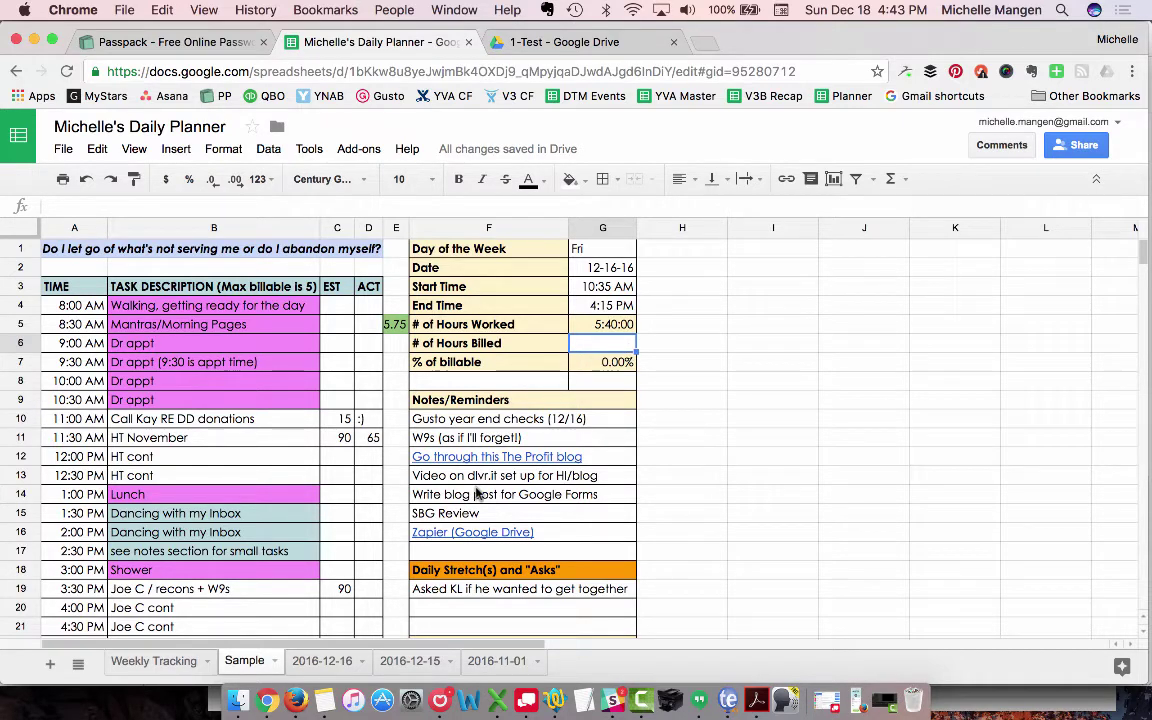
click(296, 700)
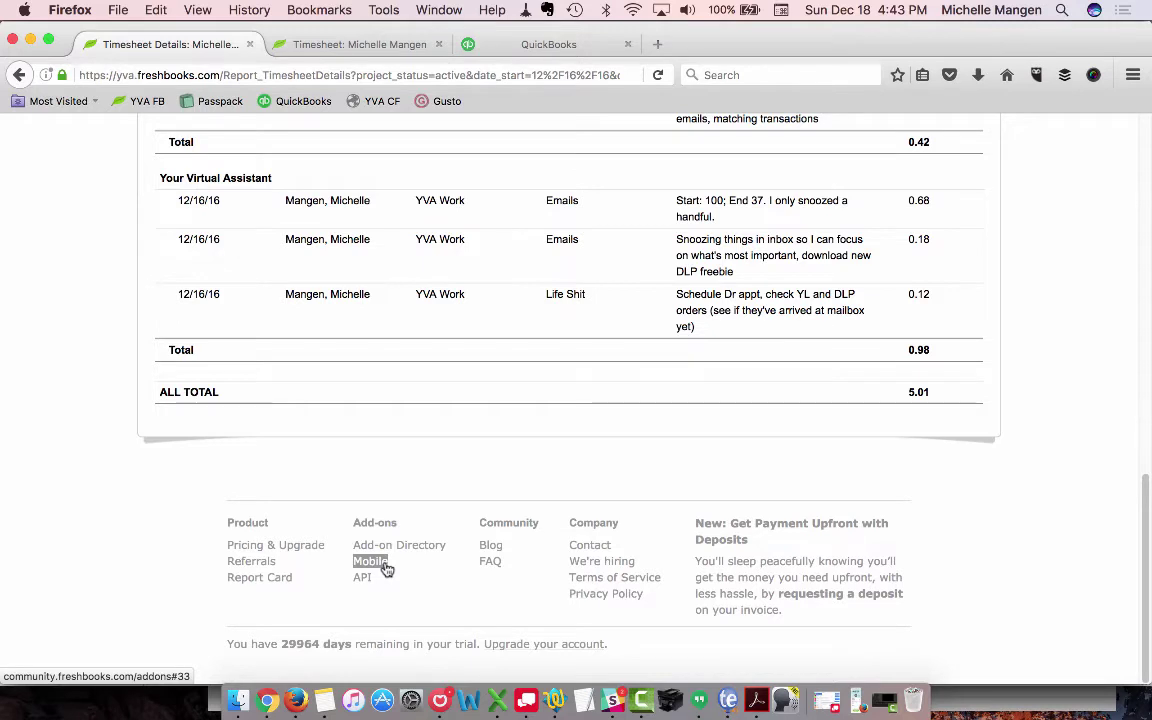
drag(941, 393, 915, 390)
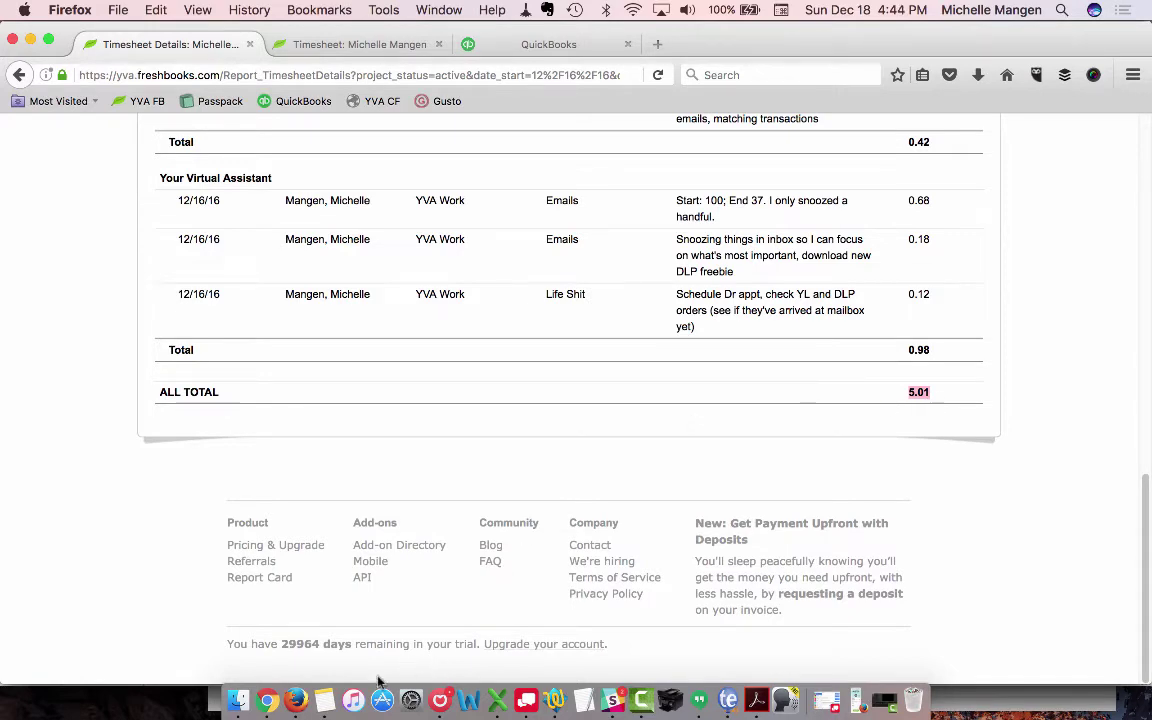
click(266, 686)
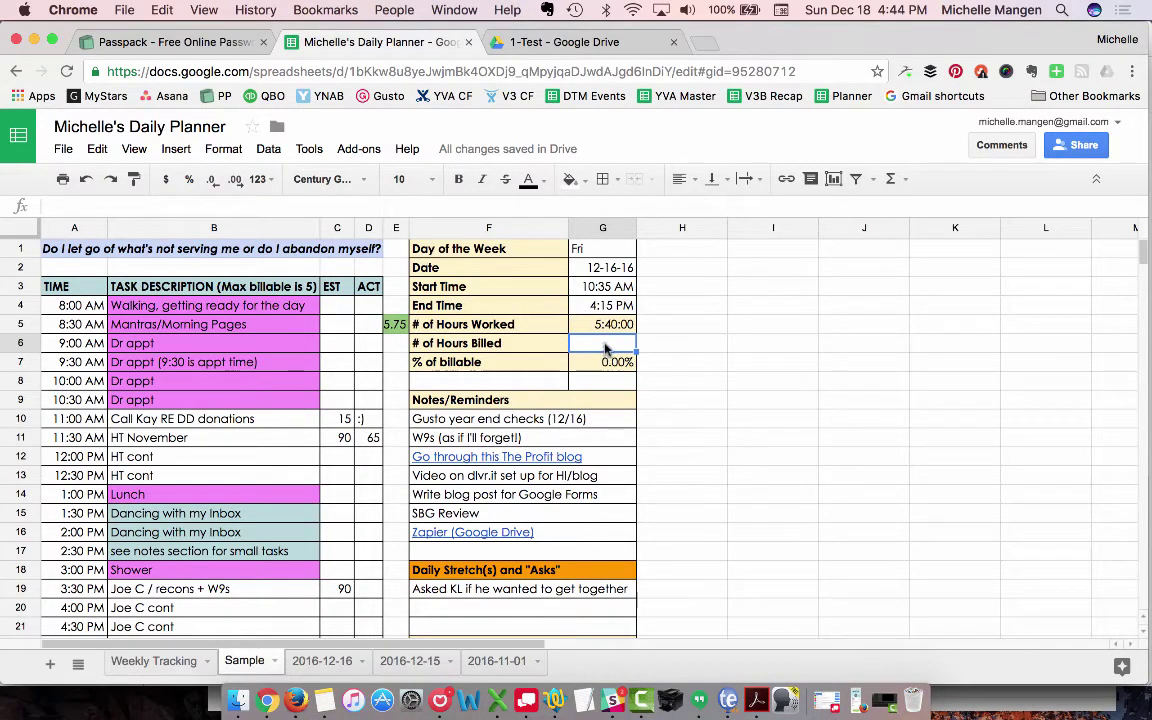
text(=5.01)
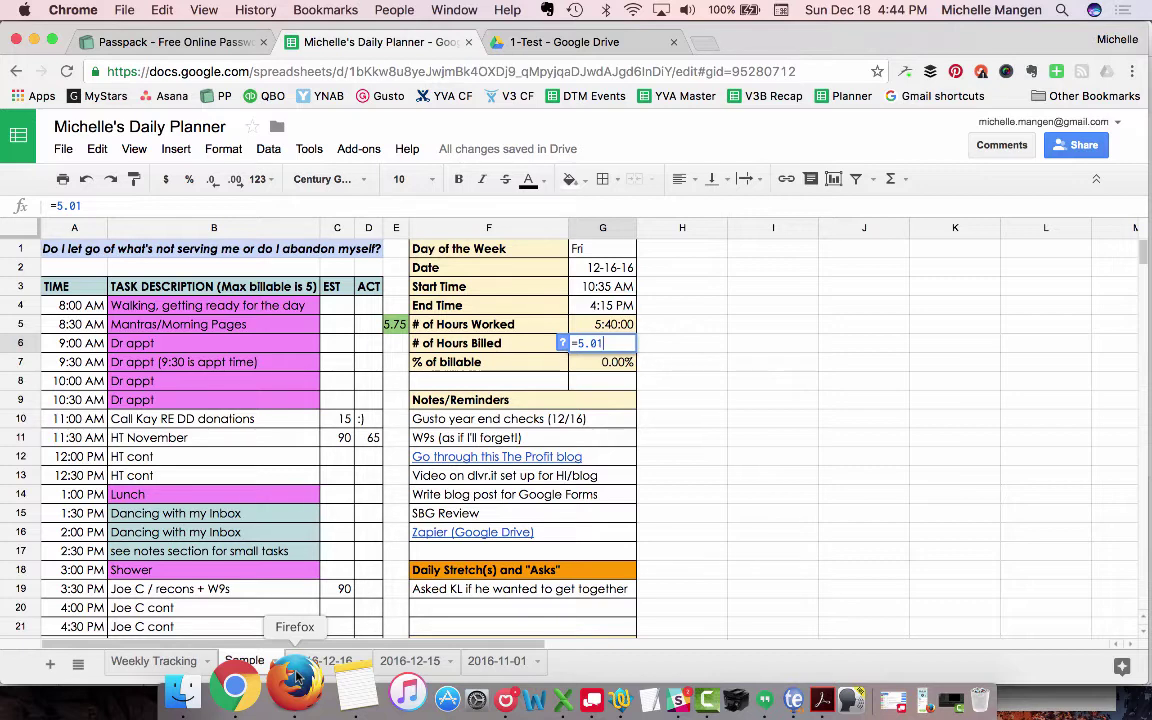
Step: Subtract the report's Your Virtual Assistant total of .98 in the G6 formula and check the % of billable calculation in G7
click(296, 680)
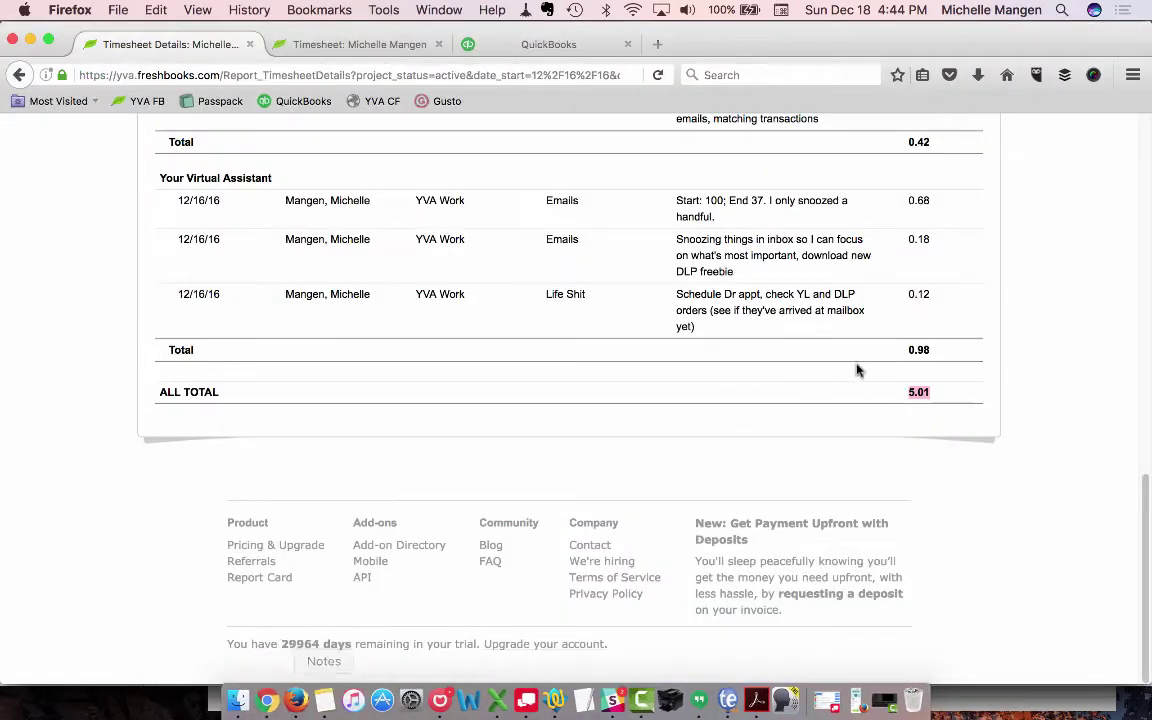
double_click(918, 349)
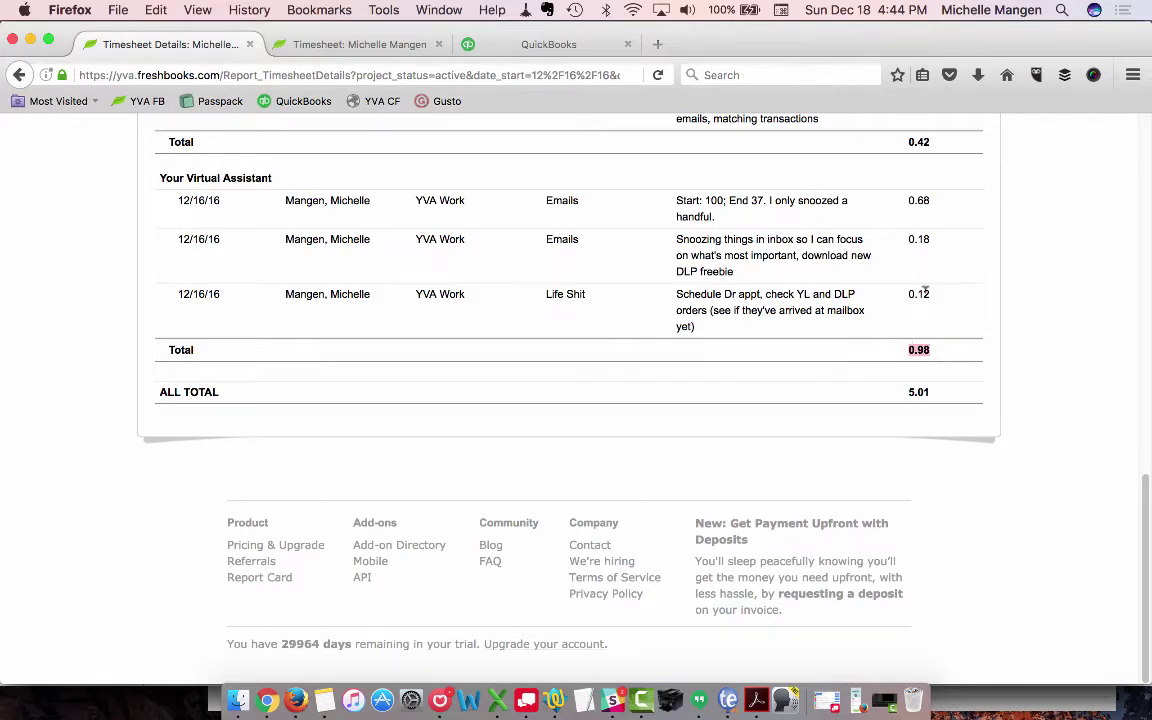
click(268, 686)
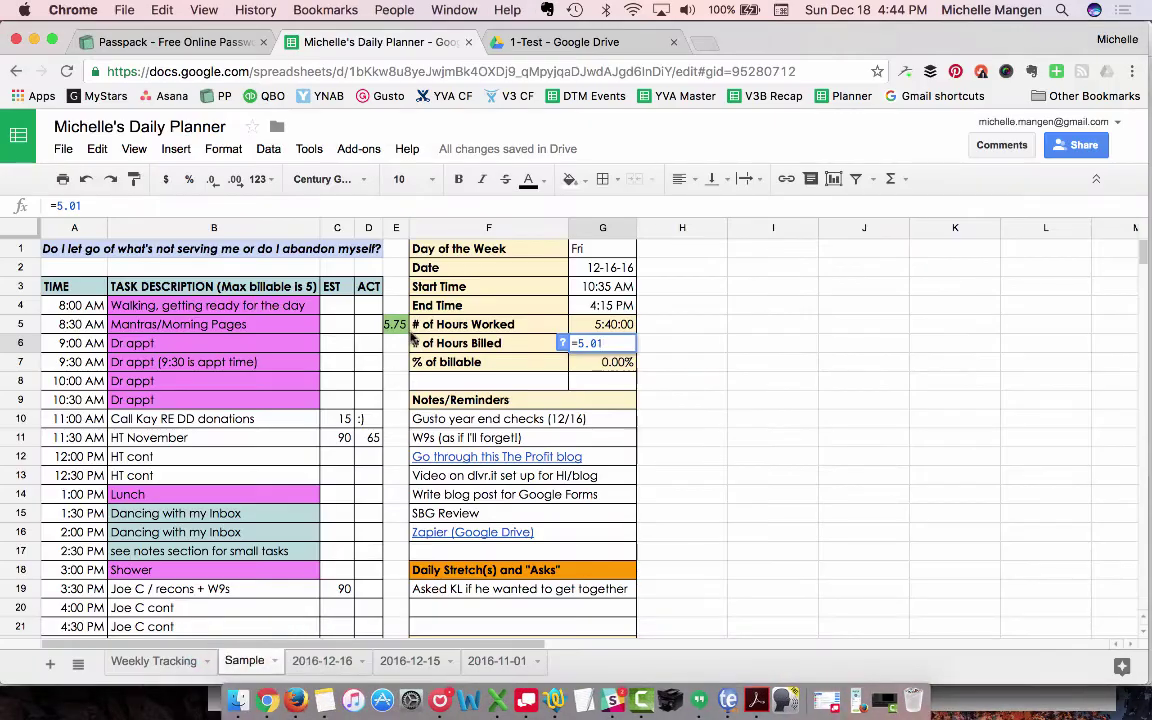
text(.98)
key(Return)
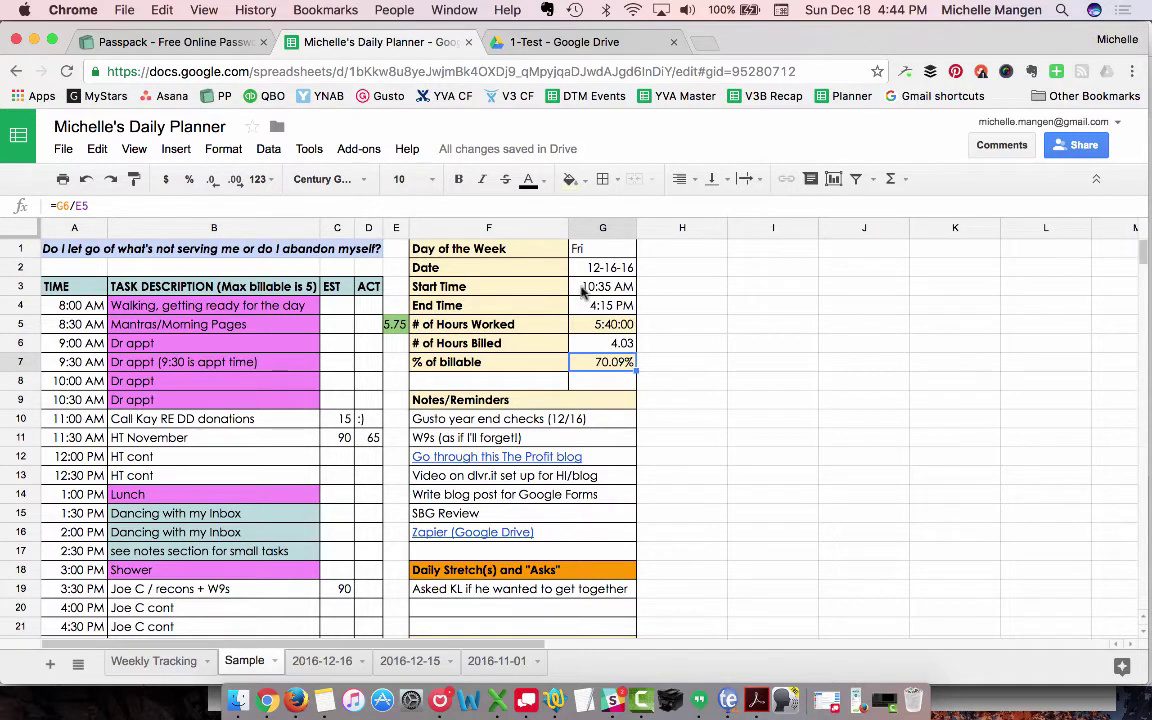
drag(595, 287, 600, 306)
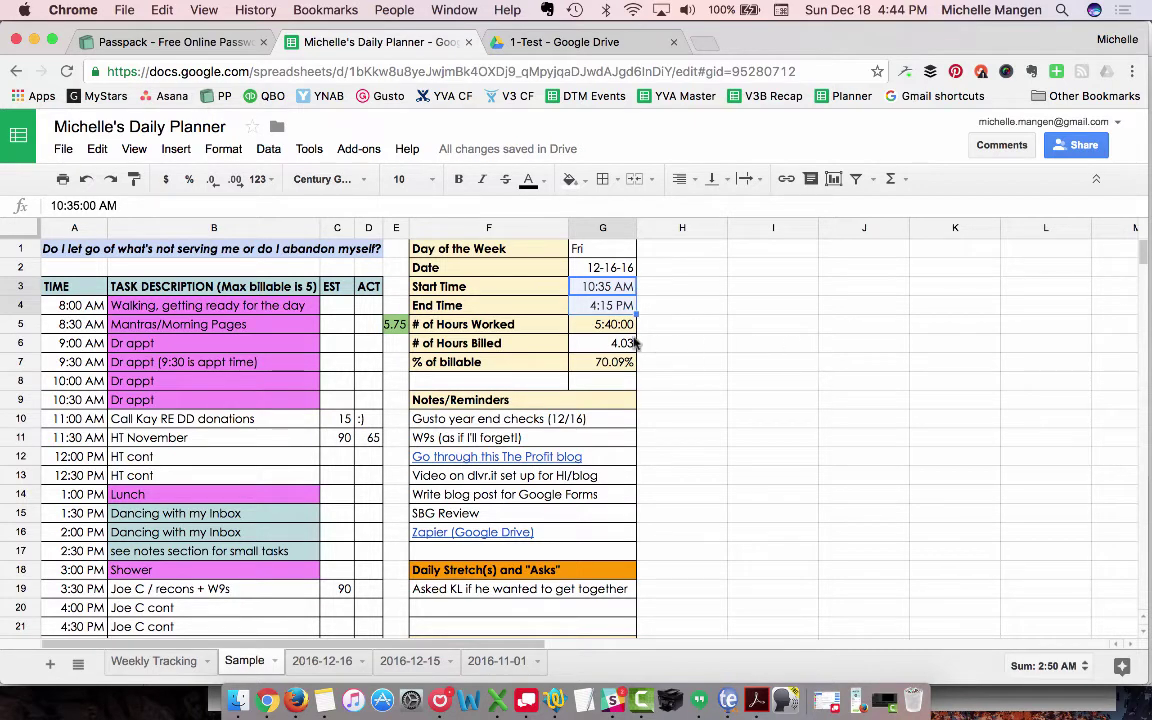
click(601, 366)
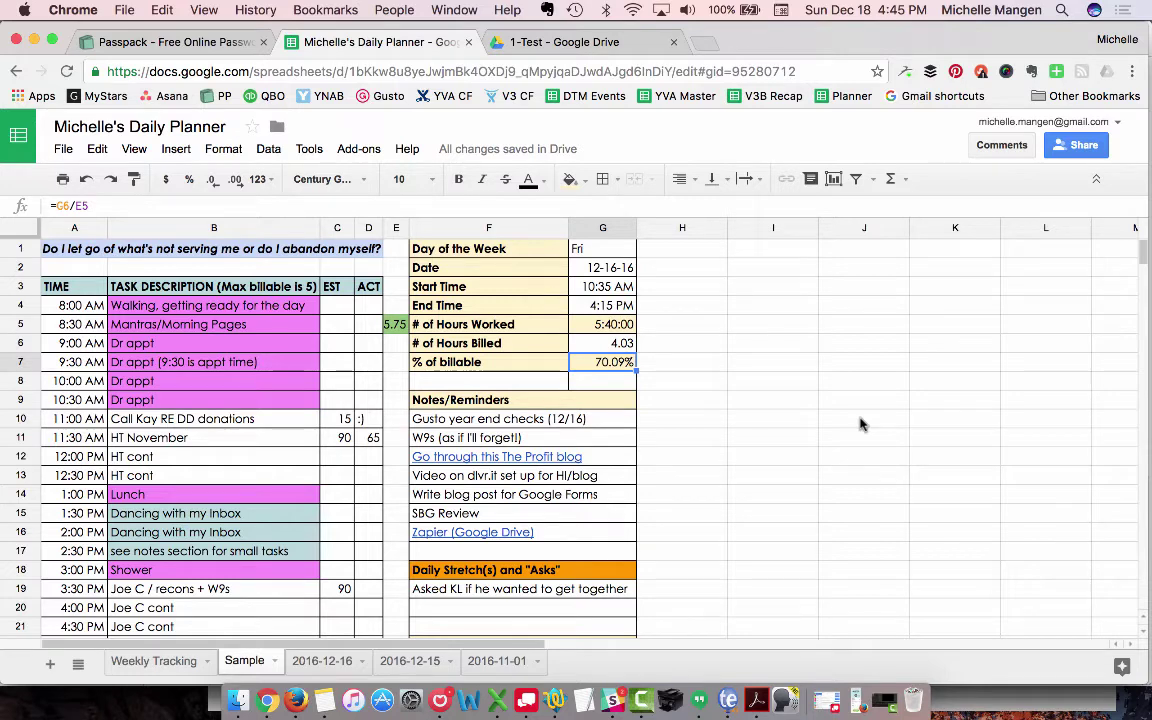
Step: Review the Notes/Reminders entries, including the link behind the Profit blog item and the video and blog post reminders
click(613, 513)
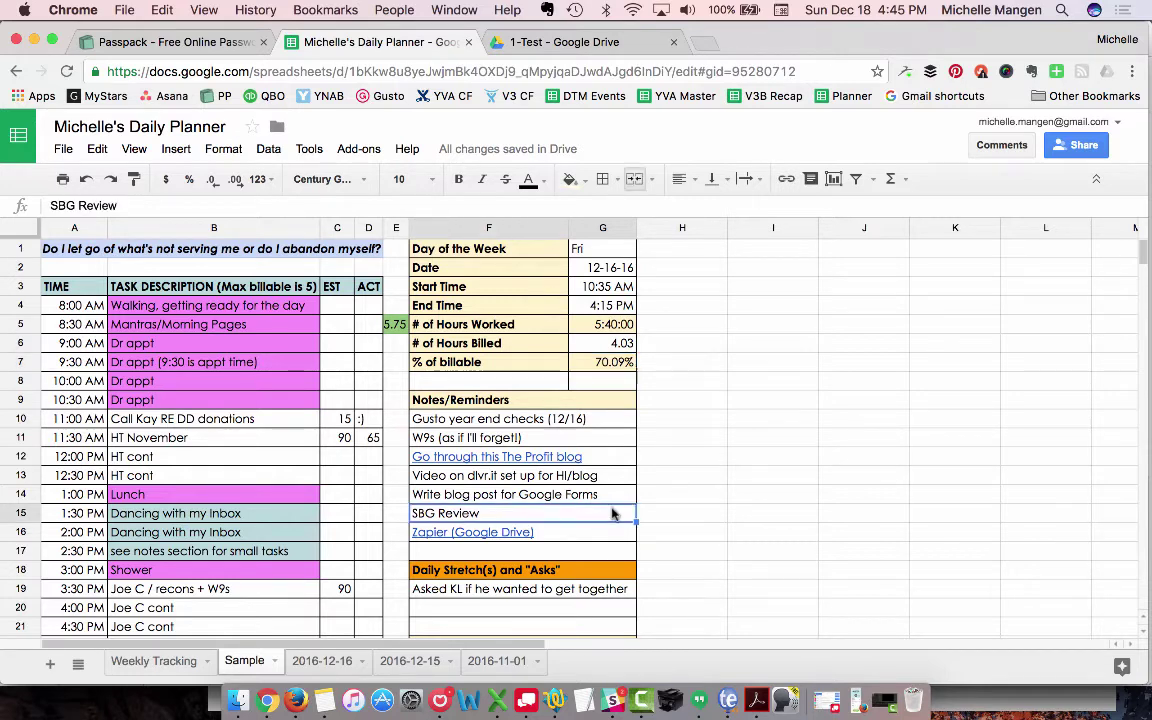
click(545, 403)
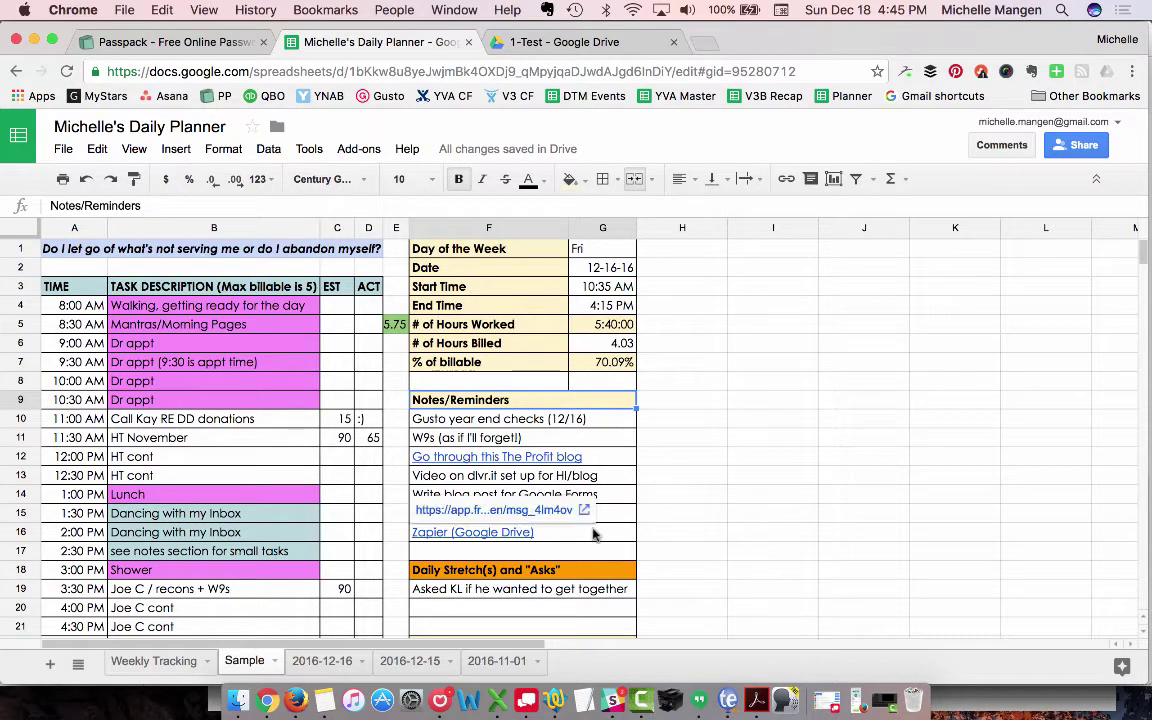
scroll(592, 535, down, 2)
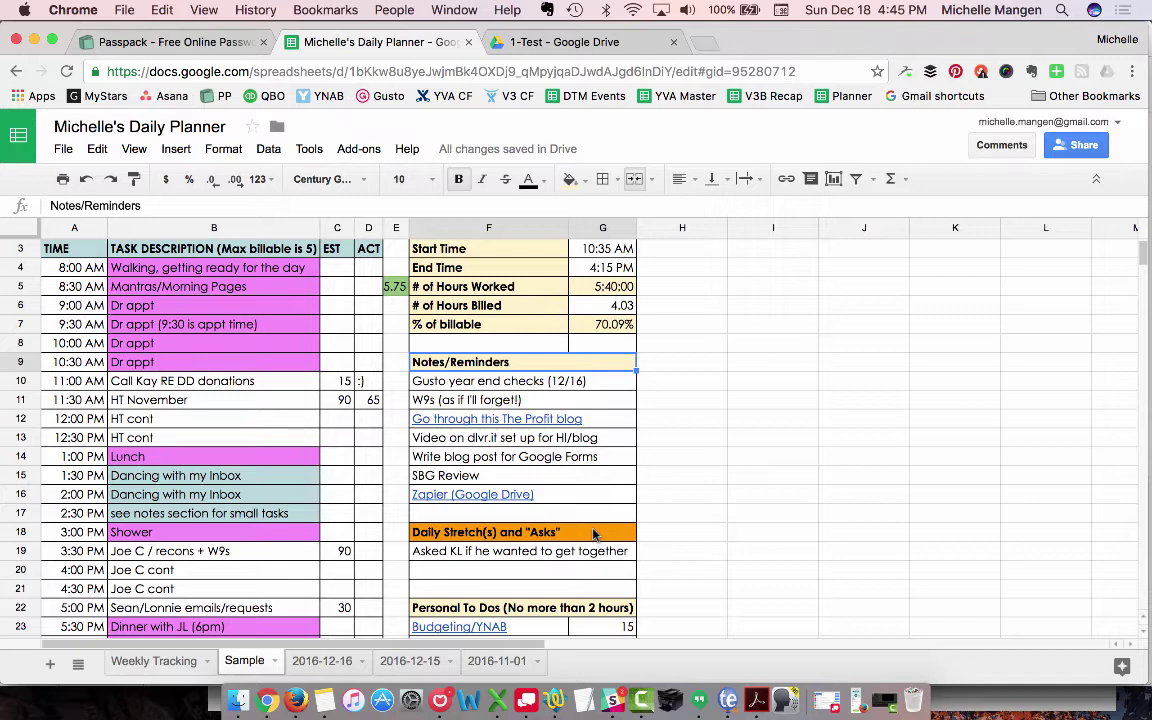
click(568, 381)
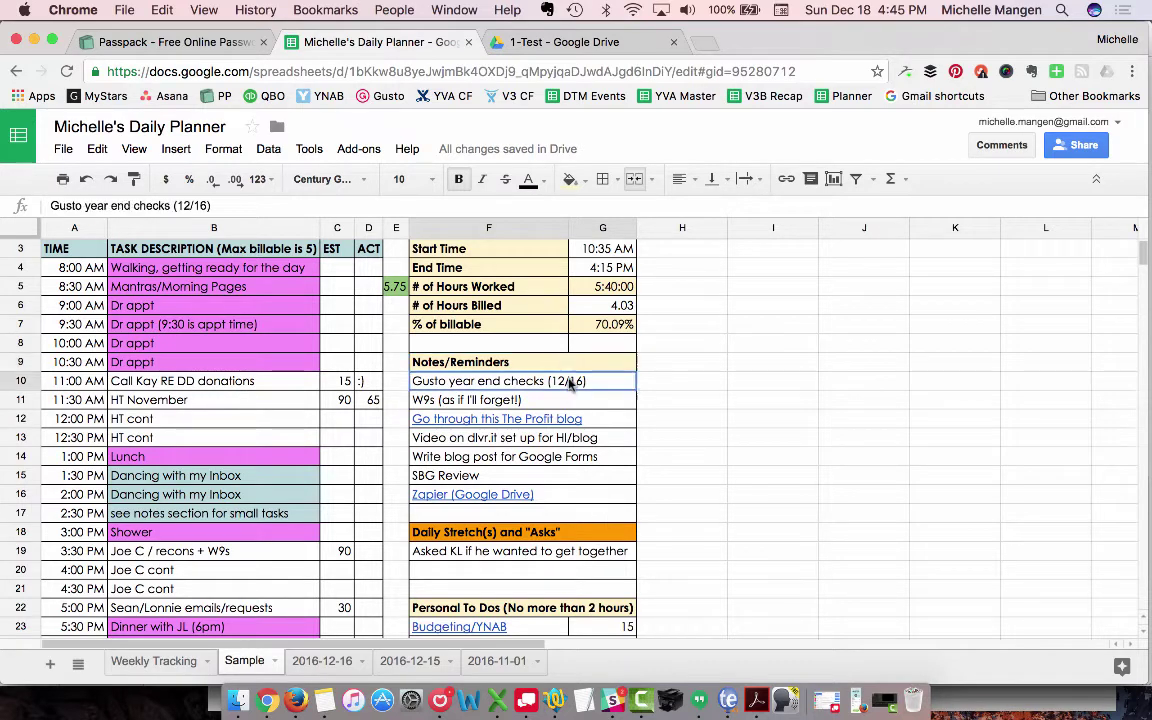
click(566, 443)
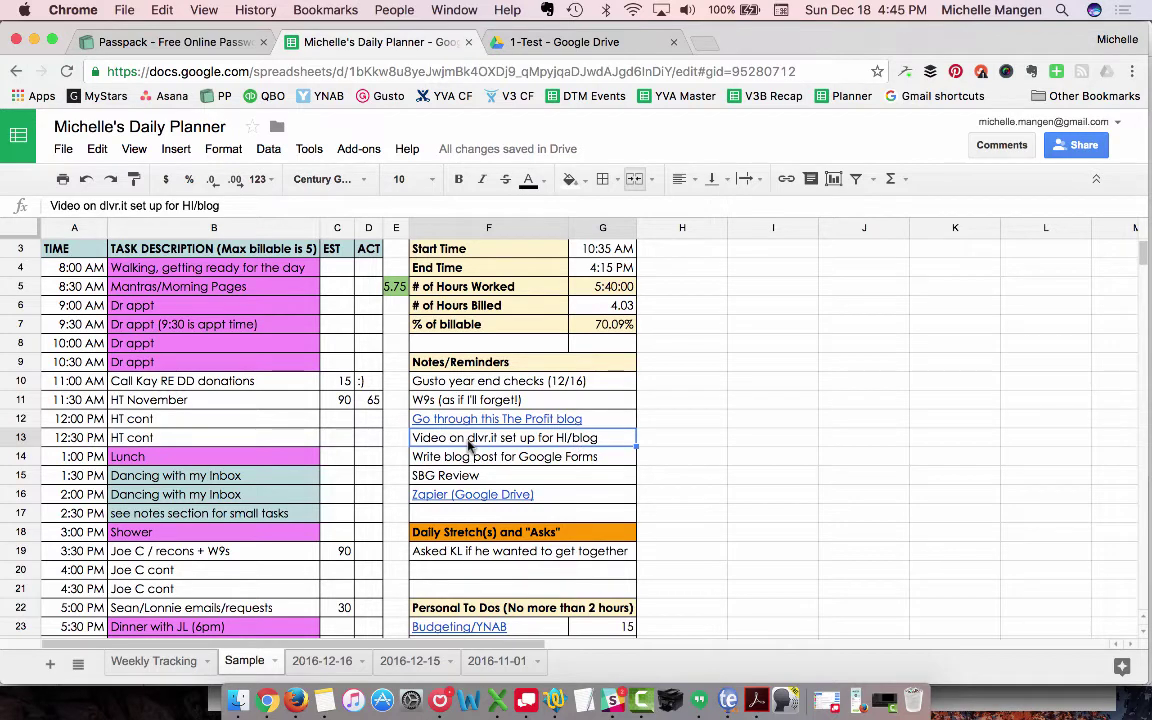
click(500, 456)
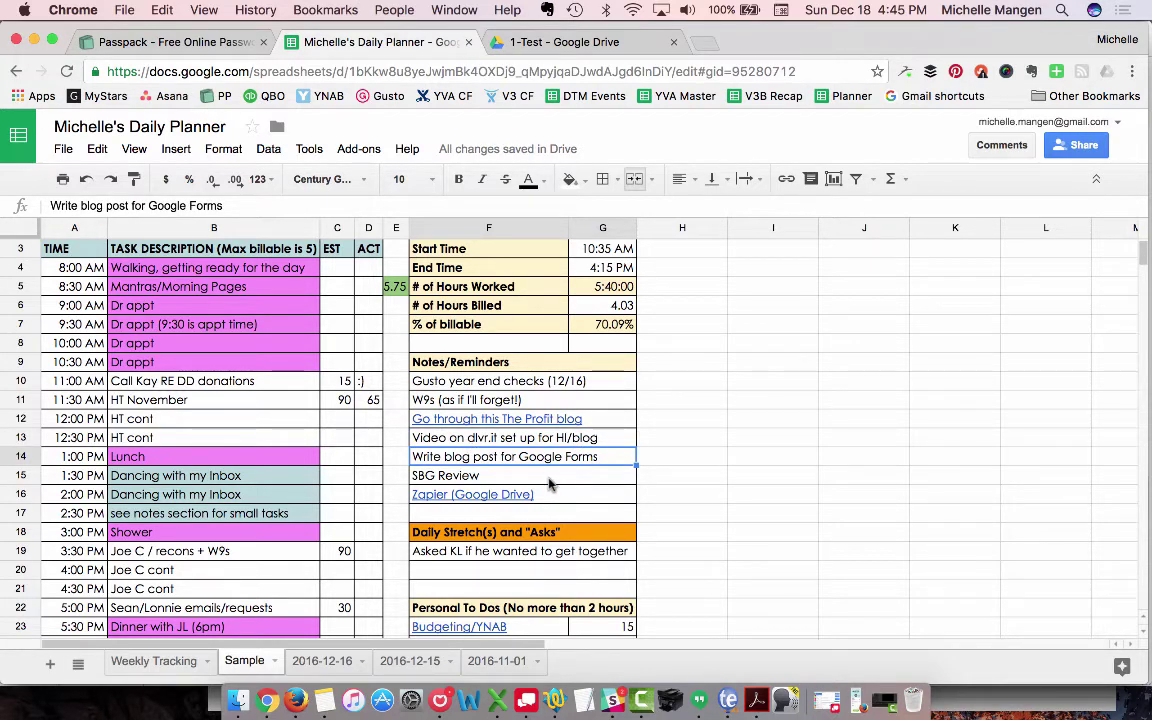
click(512, 422)
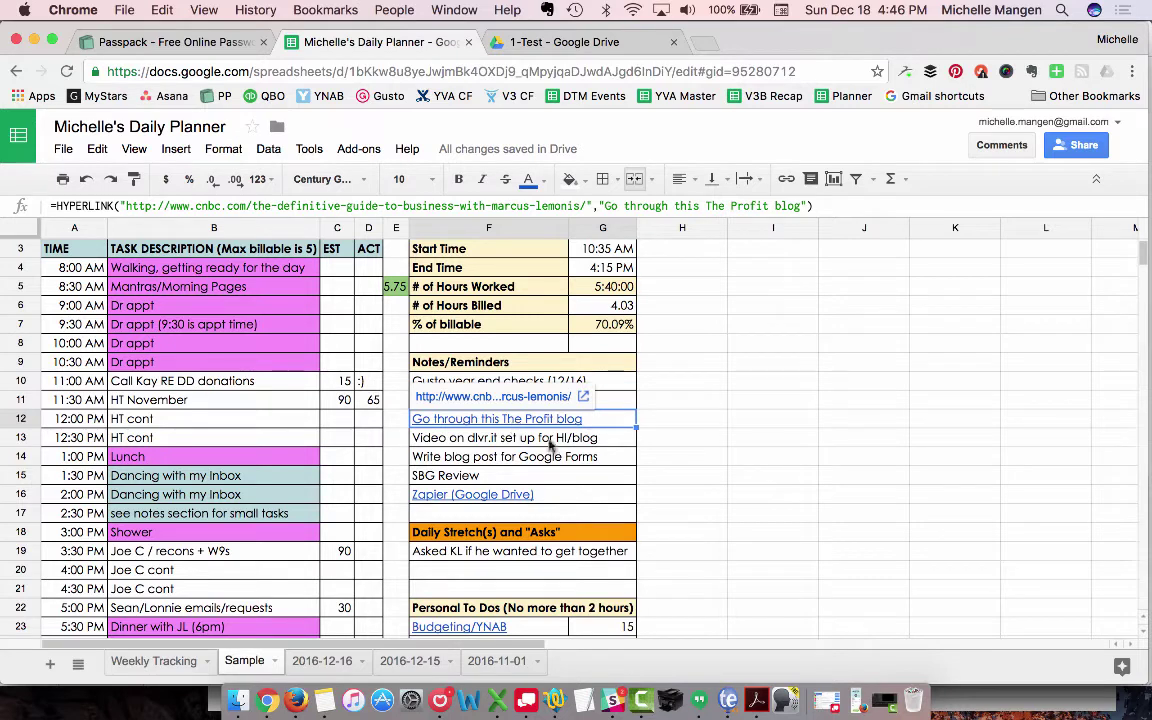
click(583, 445)
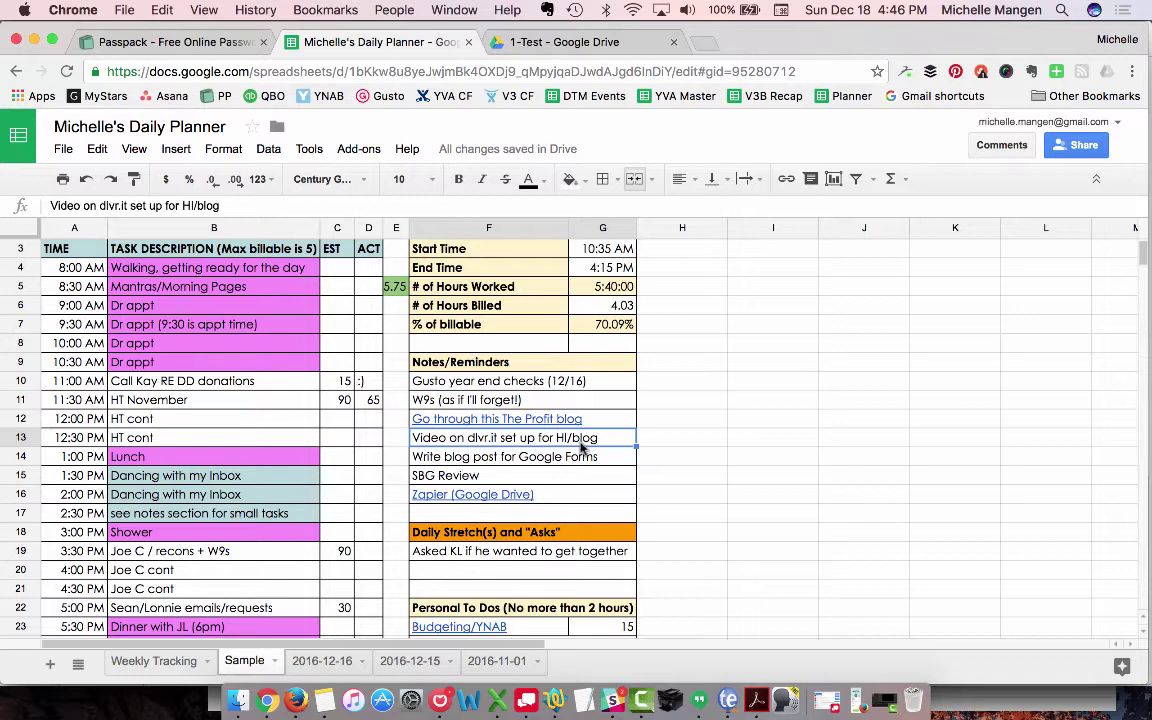
Step: Look over the Daily Stretch(s) and "Asks" section and the Personal To Dos list with its total time
click(570, 540)
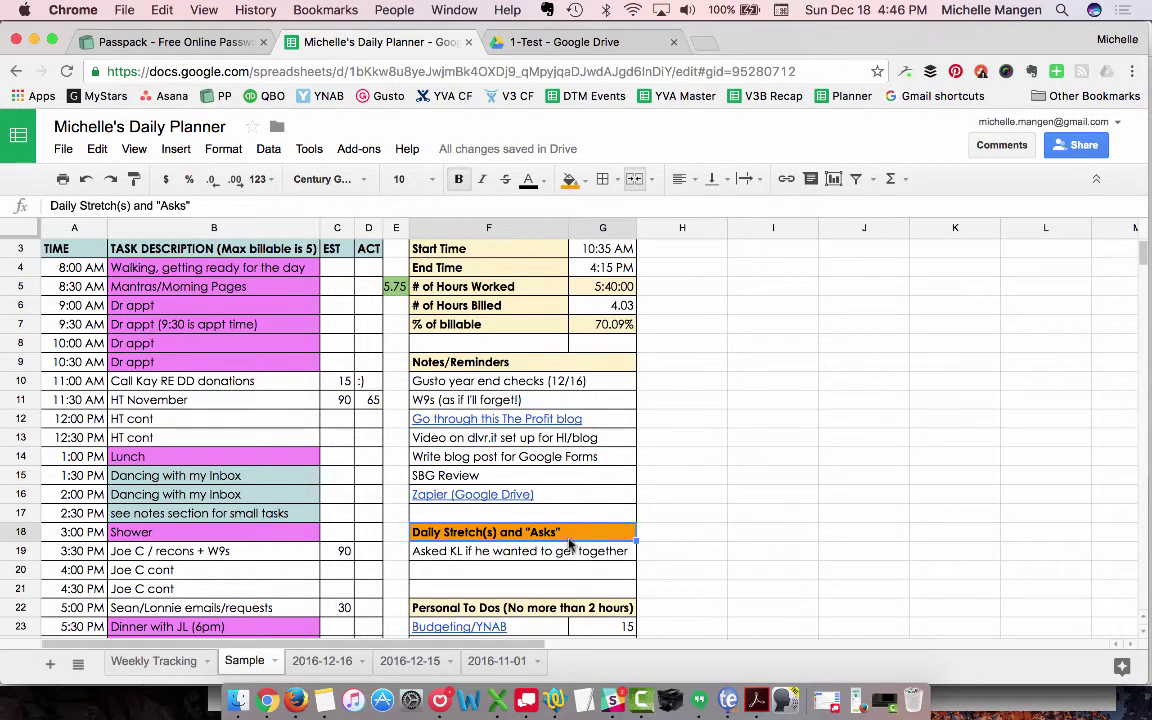
scroll(570, 543, down, 3)
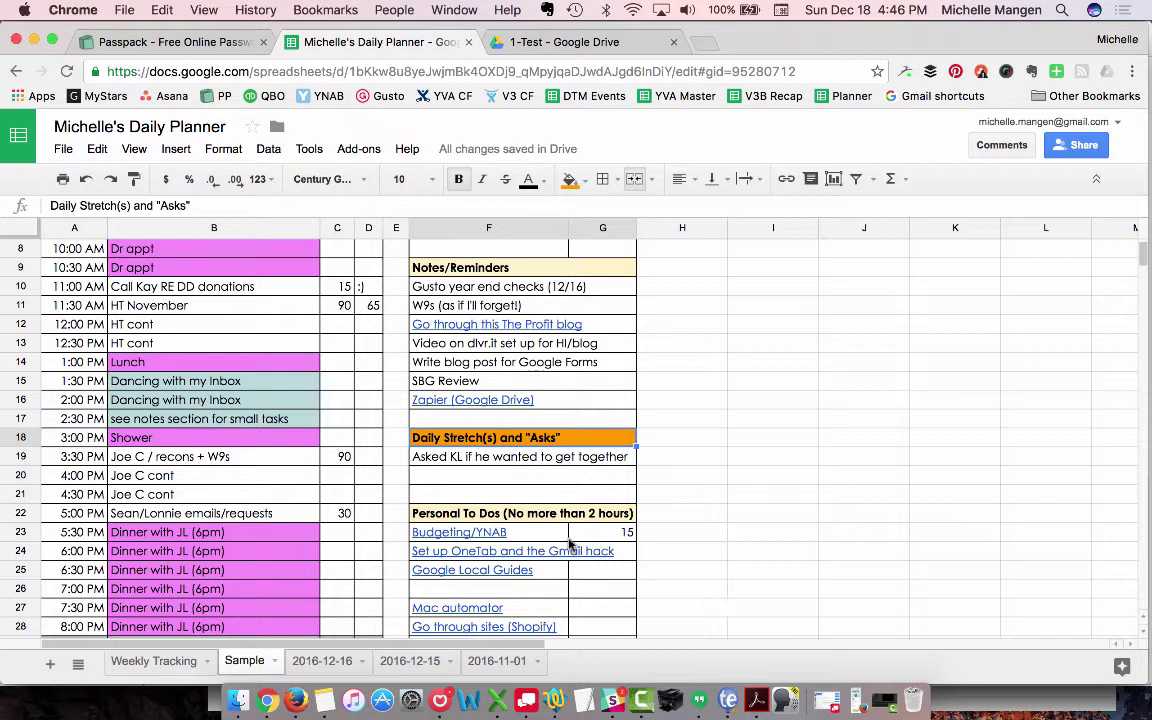
scroll(570, 543, down, 2)
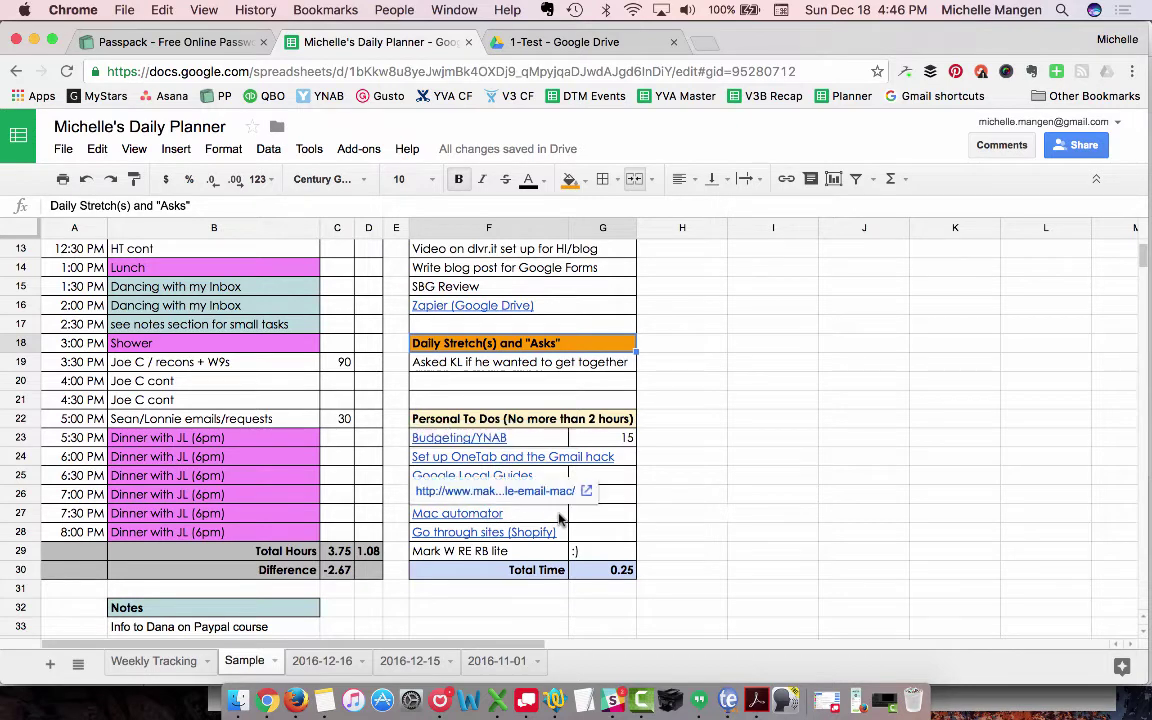
scroll(620, 524, up, 5)
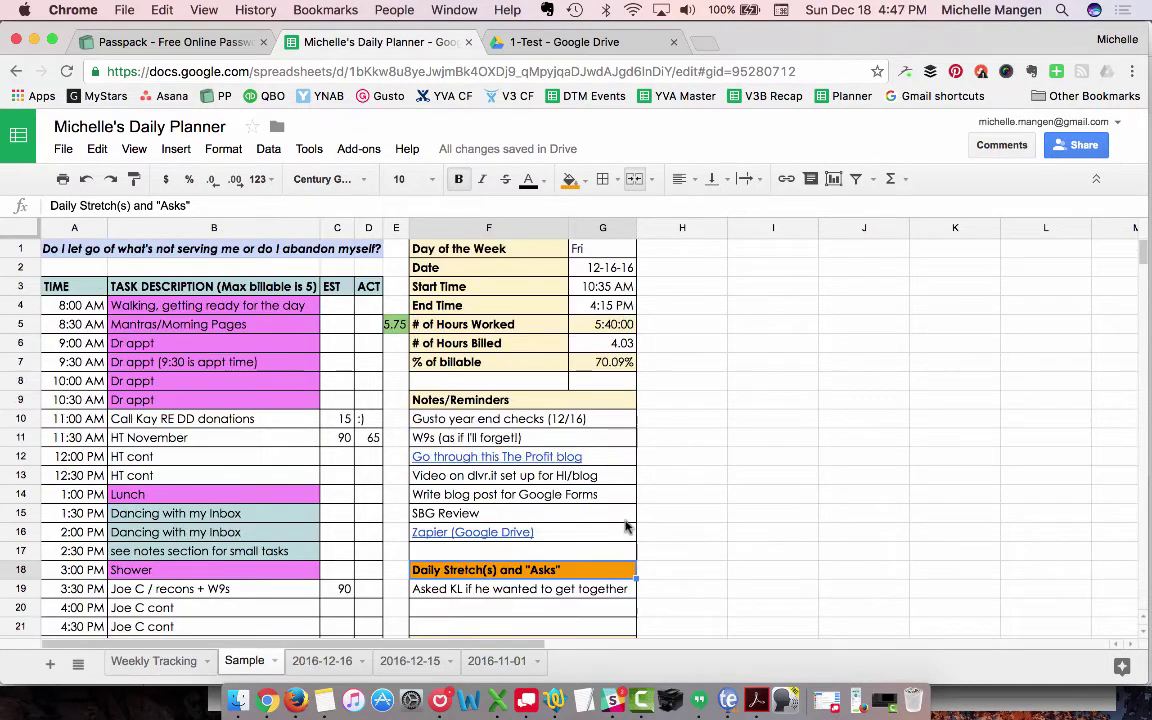
Step: Open the Weekly Tracking sheet and compare its Total Hours with the weekly totals in the Firefox monthly timesheet
click(155, 661)
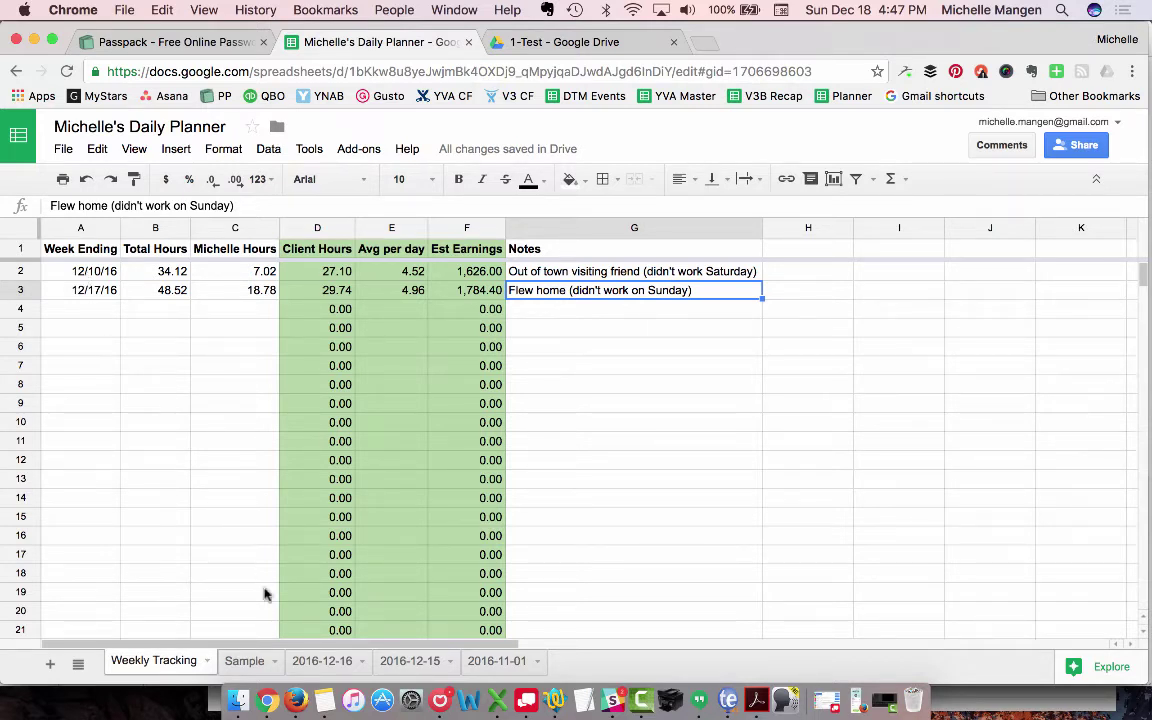
click(296, 697)
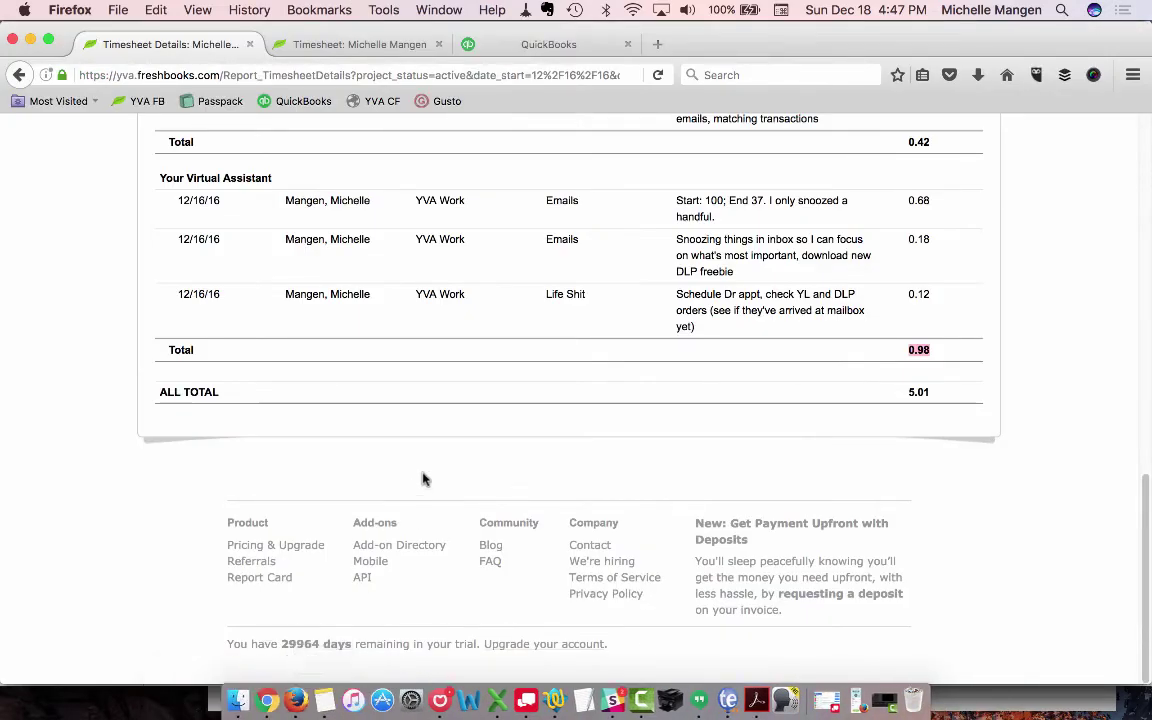
click(378, 44)
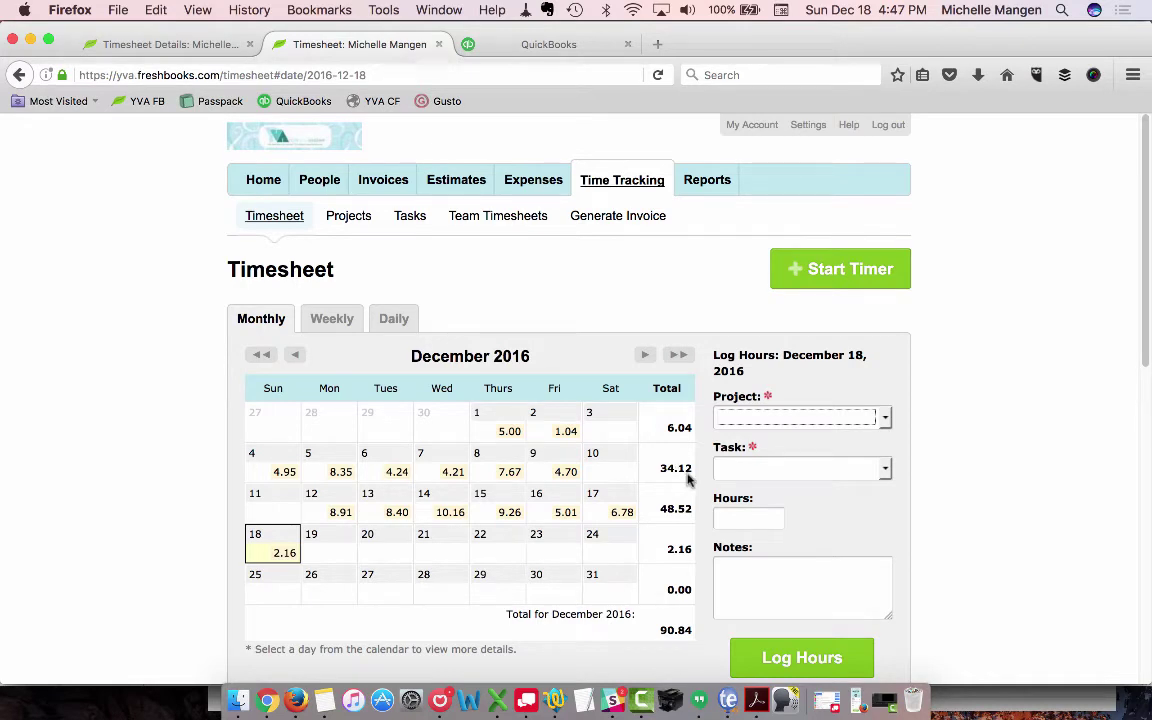
click(267, 700)
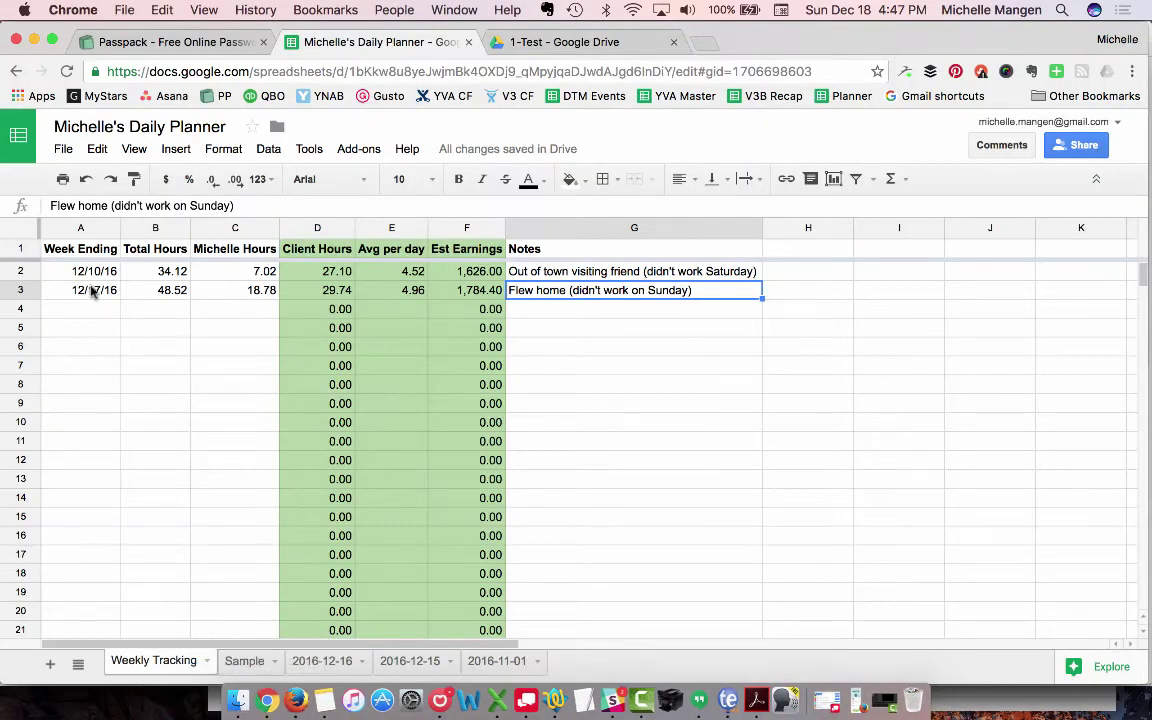
click(155, 271)
Step: Check the 12/10/16 non-client hours in C2 and view the Firefox timesheet details report they come from
key(Right)
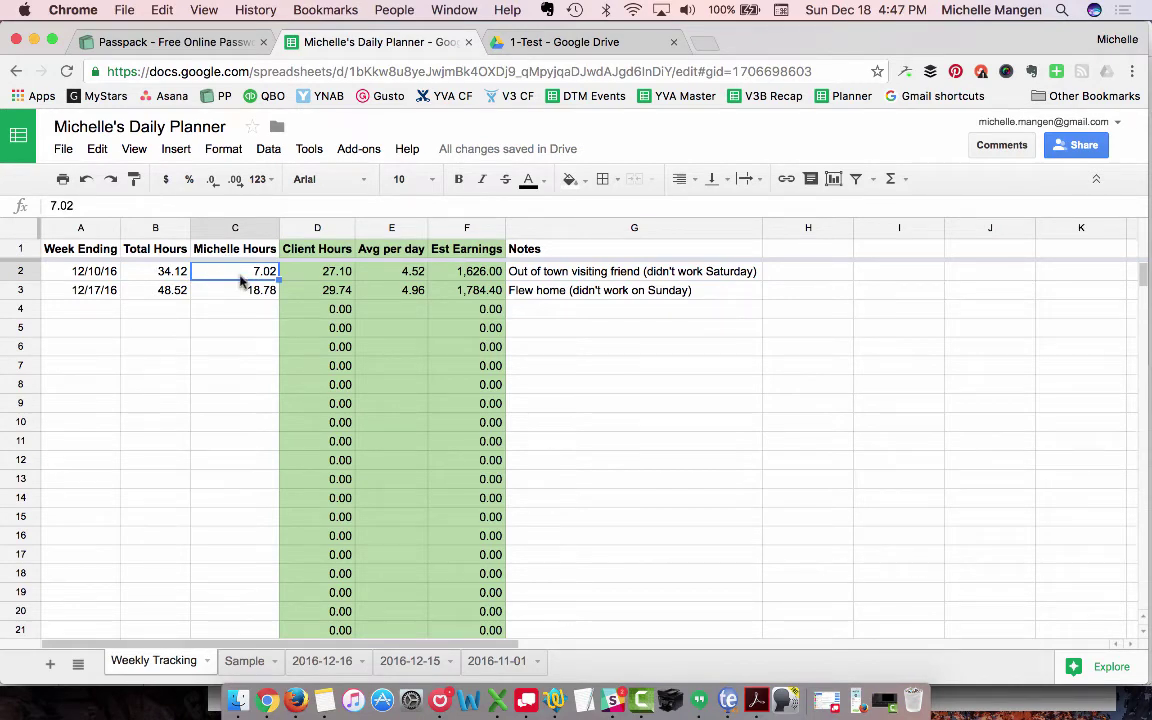
click(296, 690)
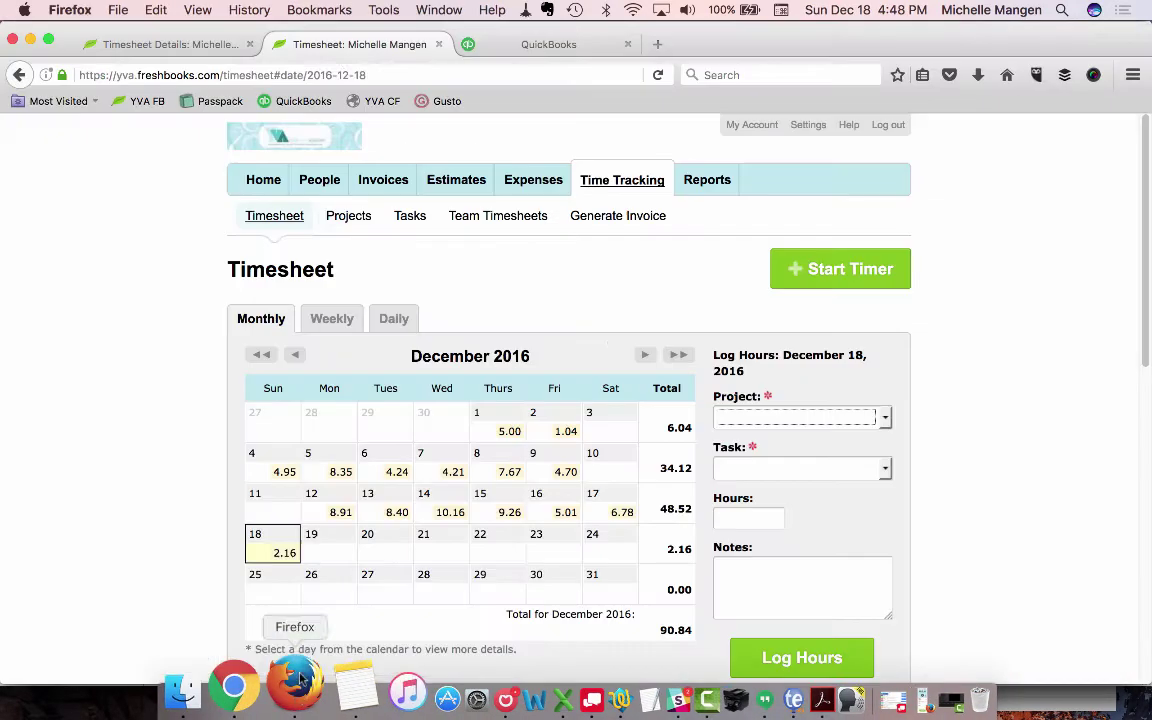
click(175, 44)
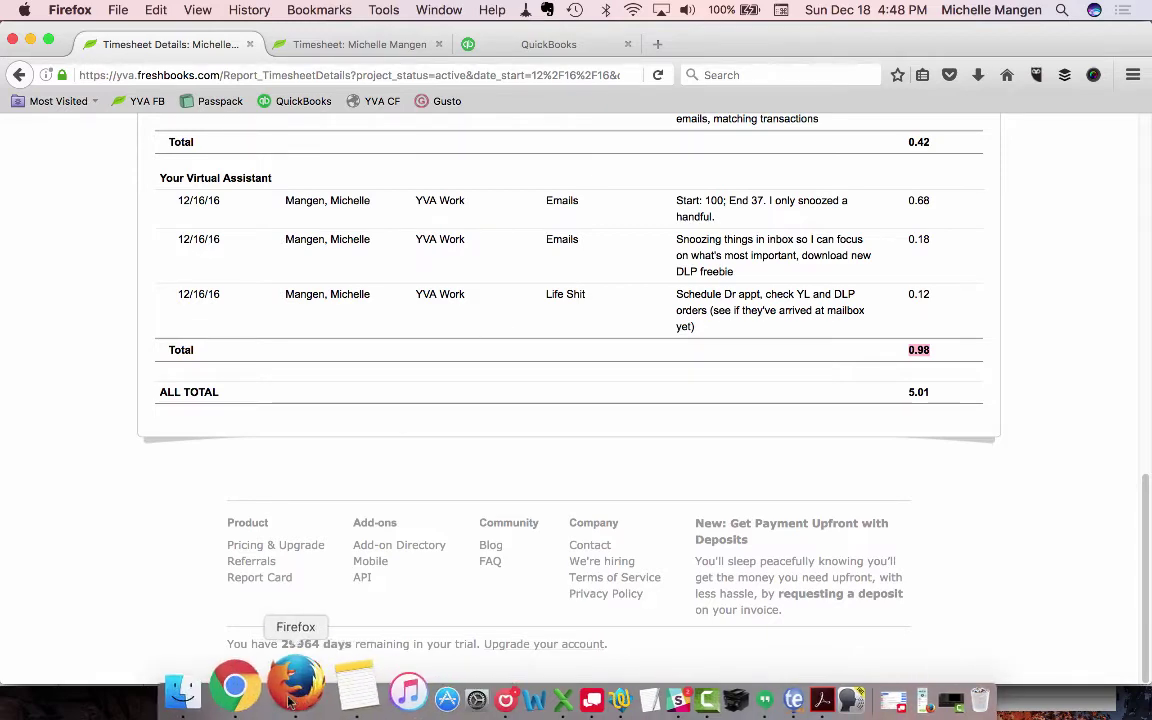
click(255, 690)
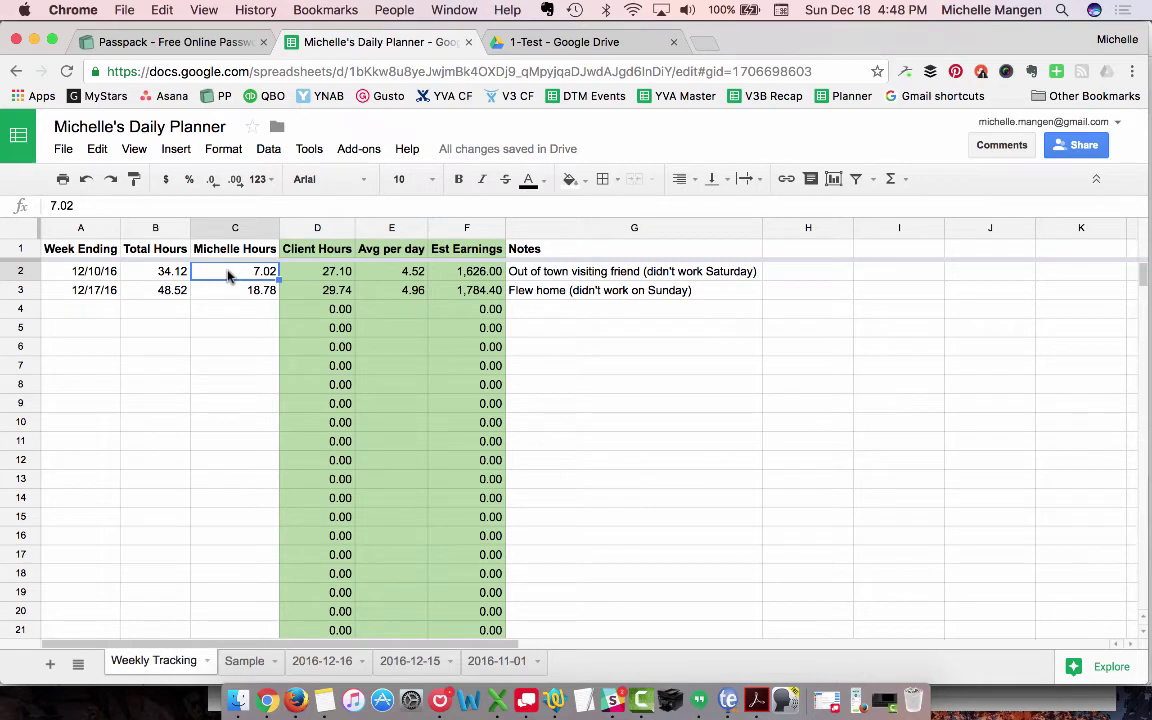
Step: Inspect the Client Hours and Avg per day formulas in row 2 of the Weekly Tracking sheet
key(Right)
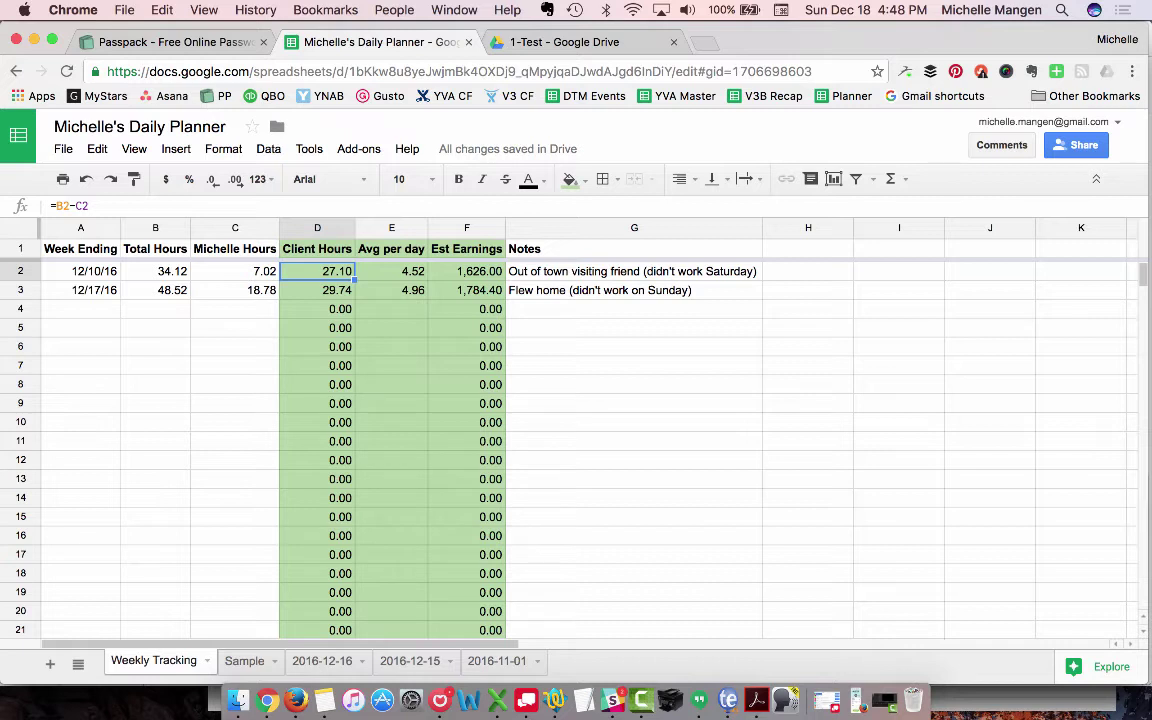
click(391, 271)
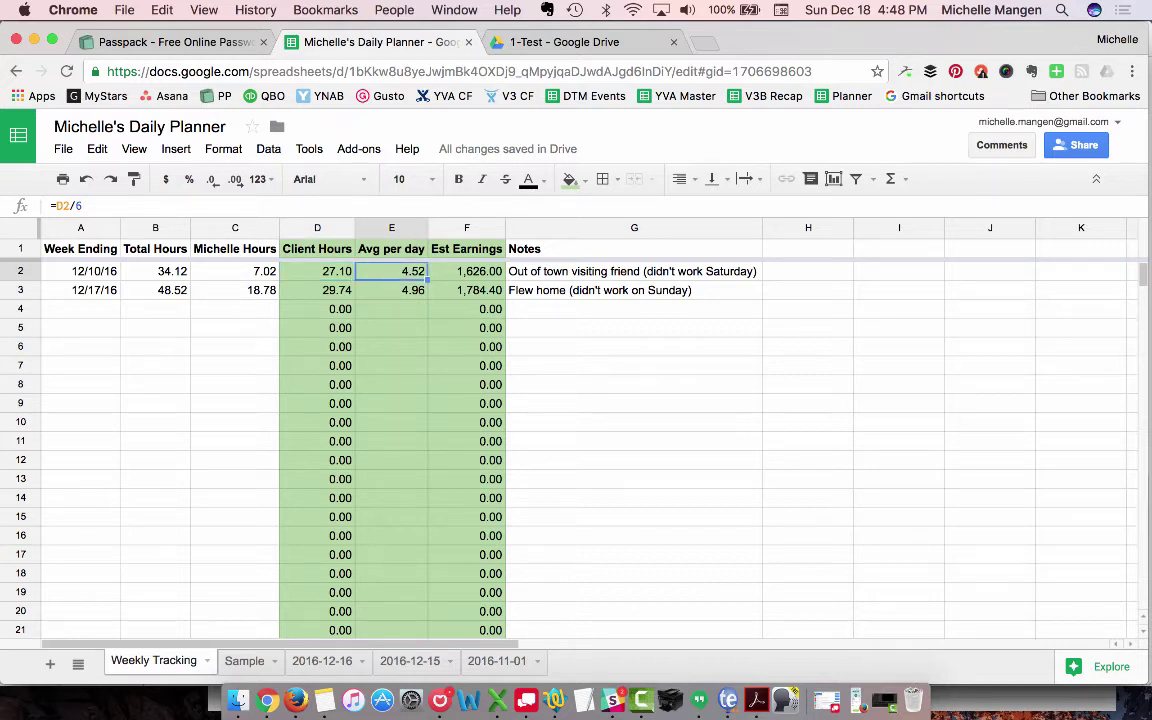
Step: Check the daily hours in the Firefox monthly timesheet, and inspect the Est Earnings formula in row 2 of Weekly Tracking
click(296, 700)
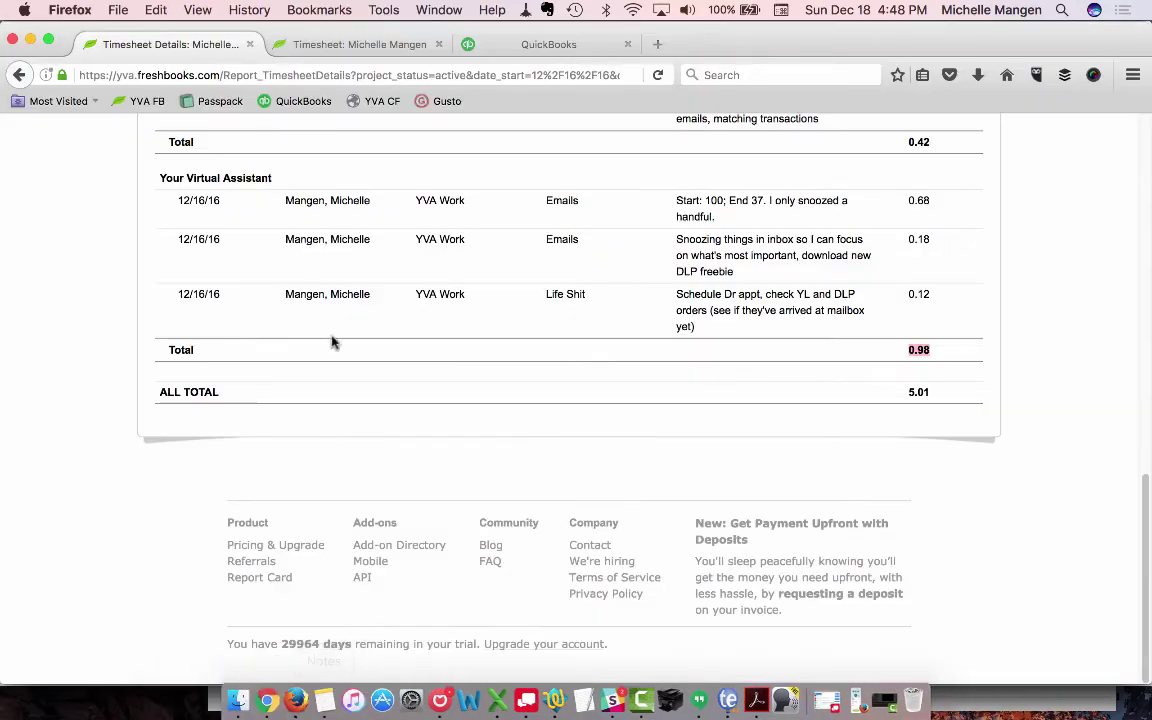
click(362, 44)
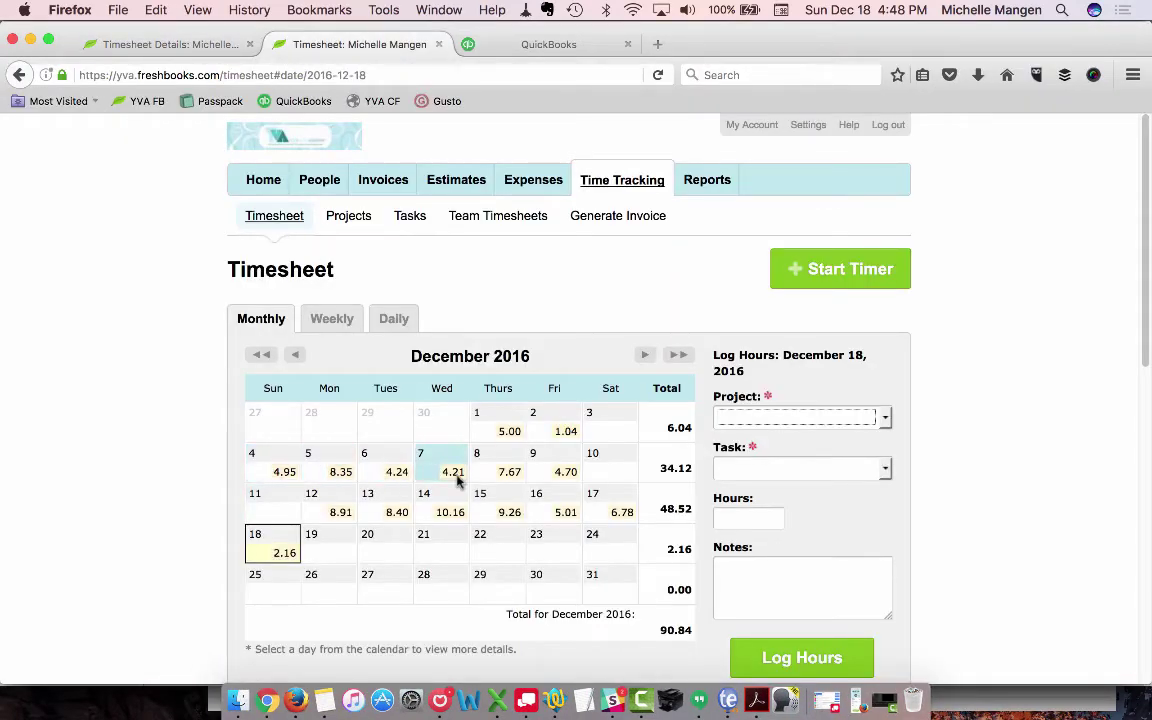
click(267, 700)
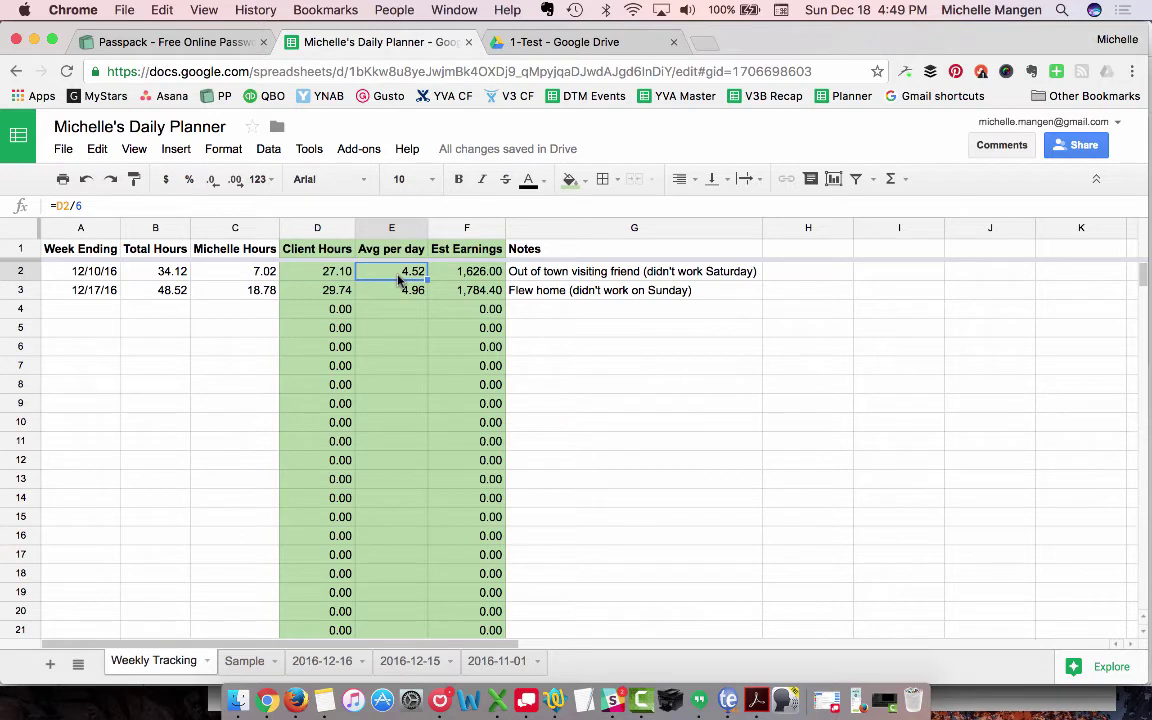
key(Right)
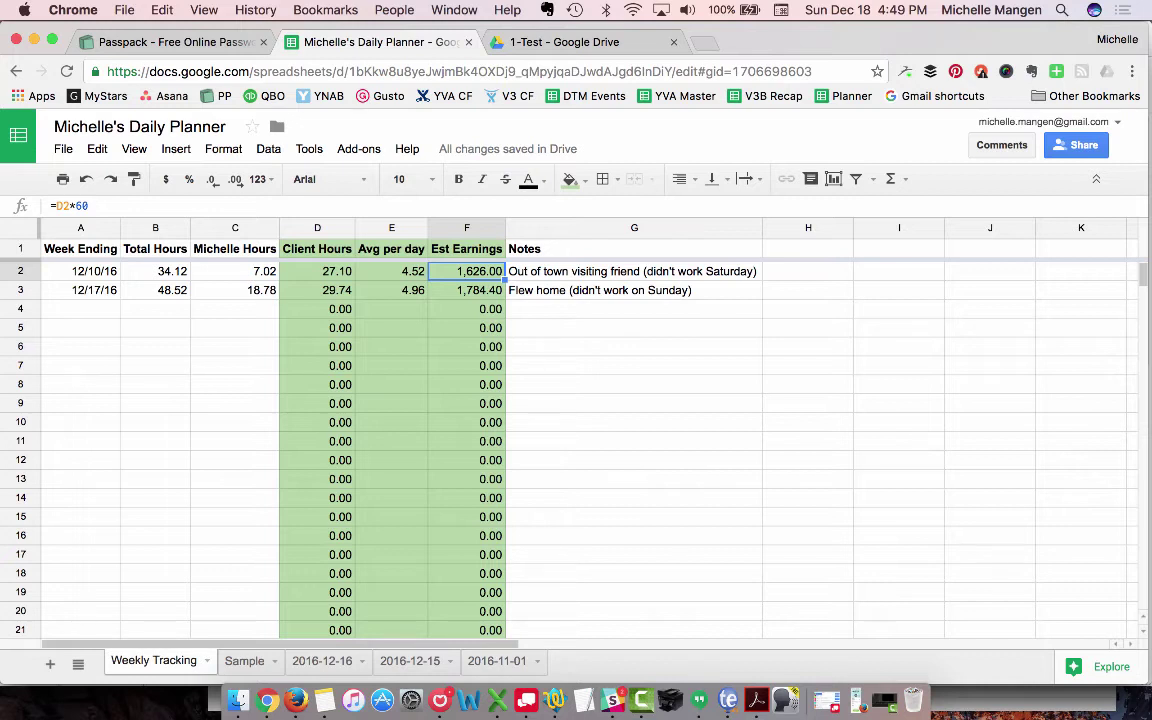
Step: Review the notes in G2 and G3 against the Firefox monthly timesheet, and check the 12/17/16 non-client hours in C3
click(633, 271)
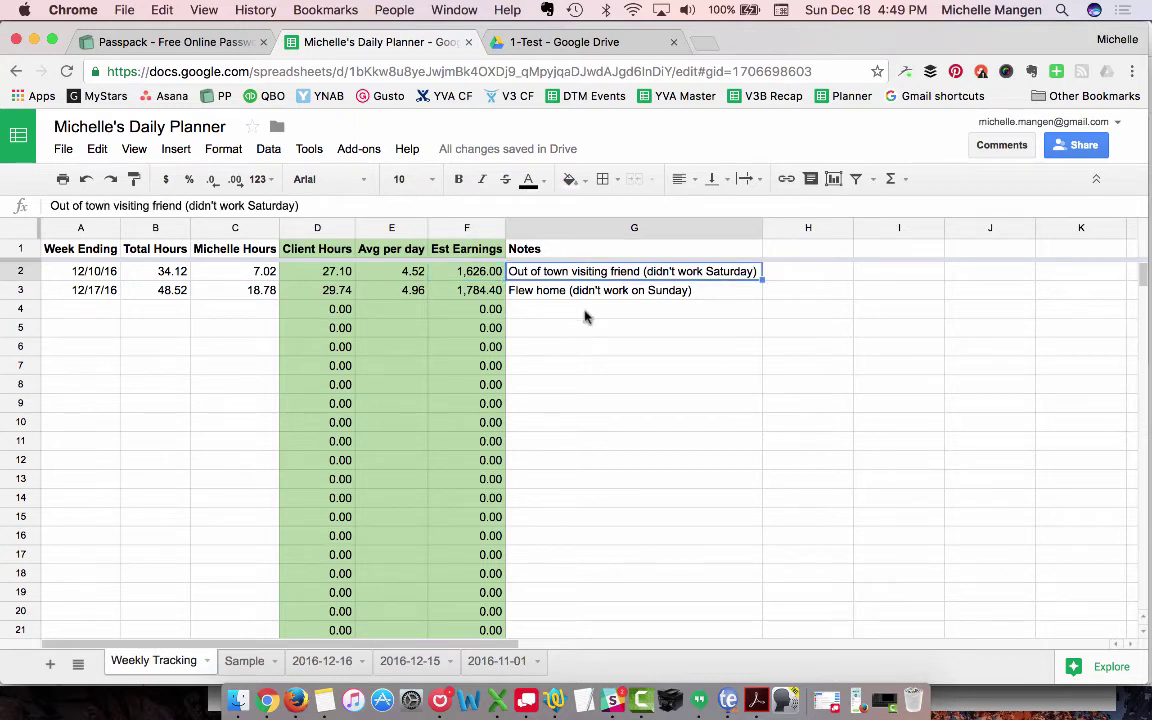
click(290, 692)
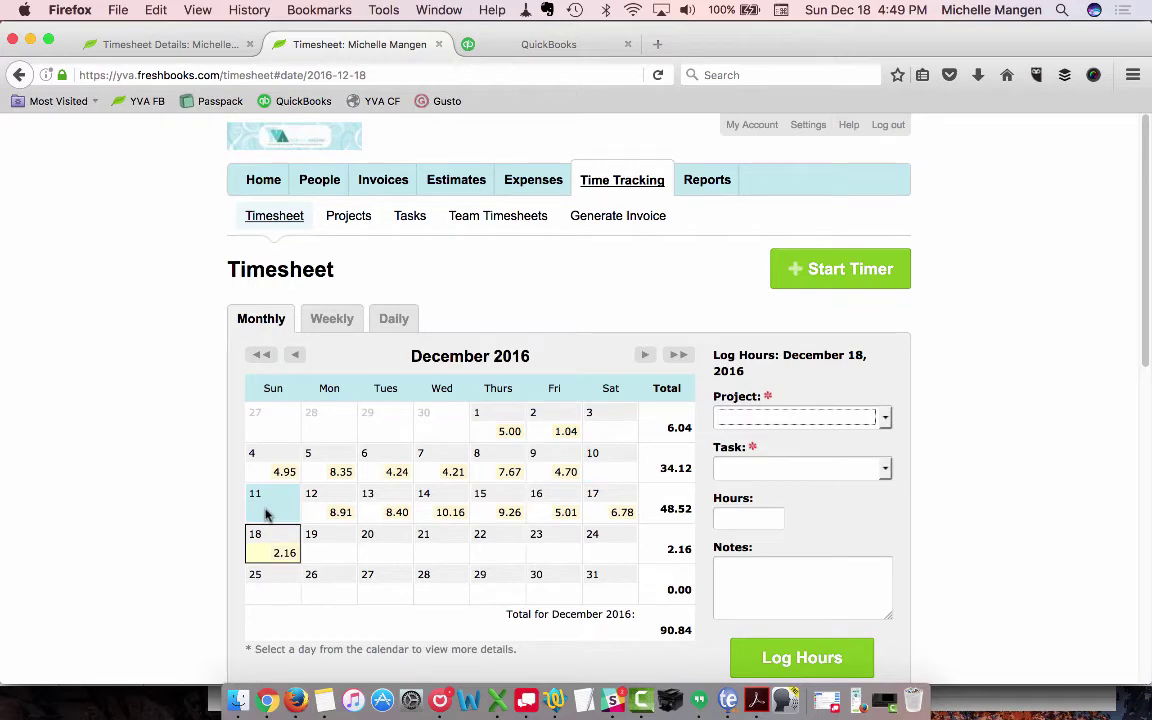
click(267, 700)
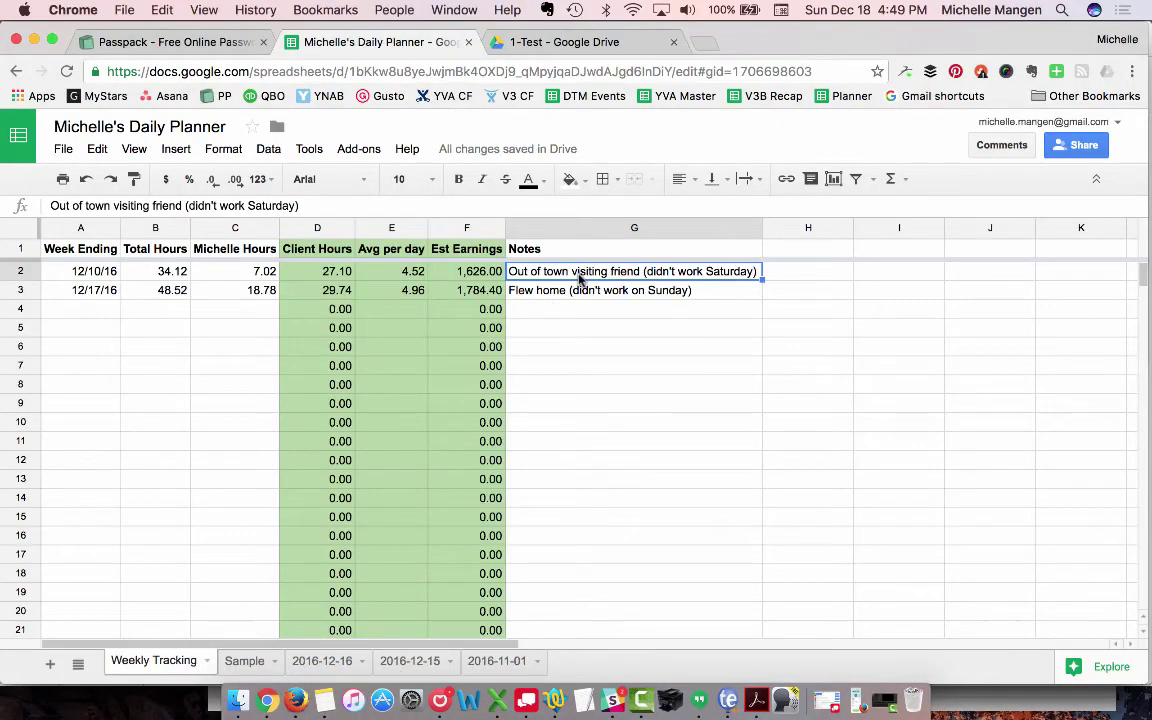
click(707, 291)
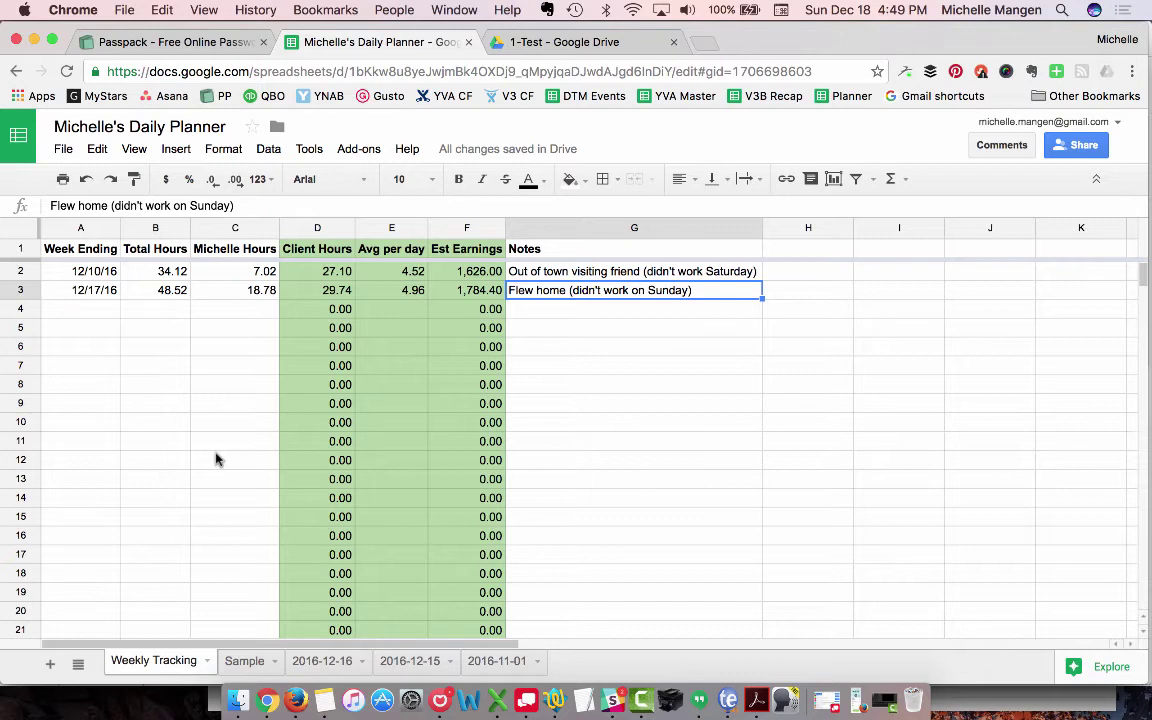
click(240, 290)
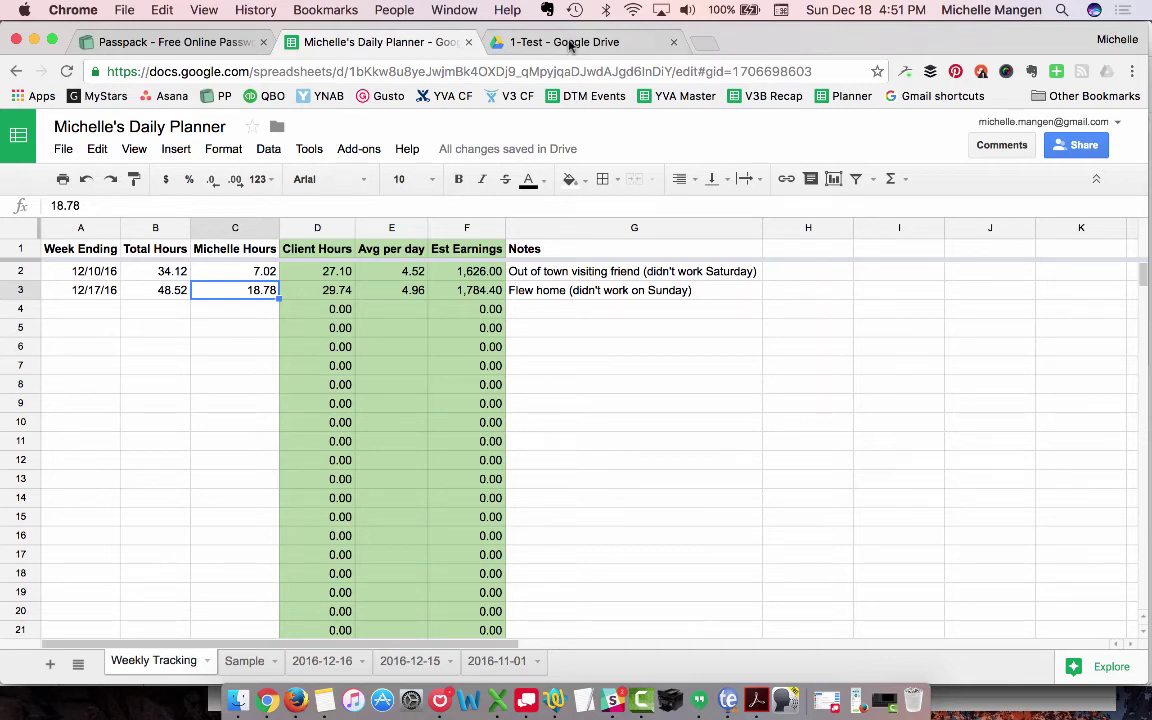
Step: Switch to the 1-Test folder in Google Drive and review the general settings, including Convert uploads
click(513, 41)
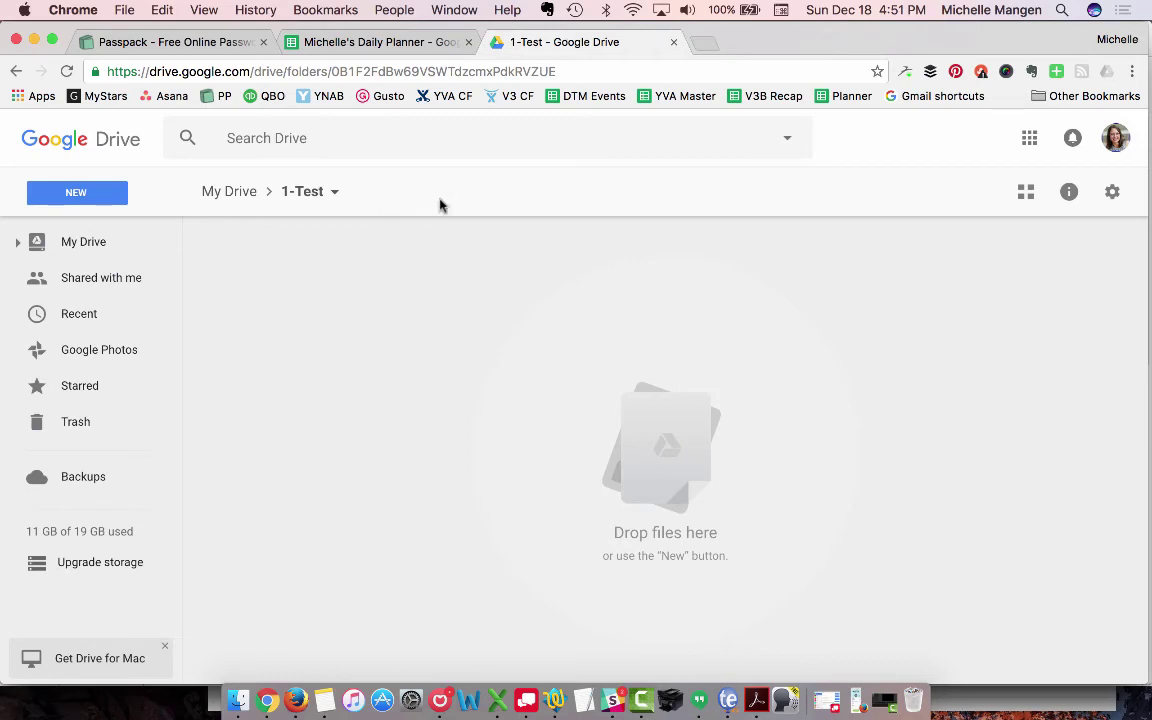
click(1112, 191)
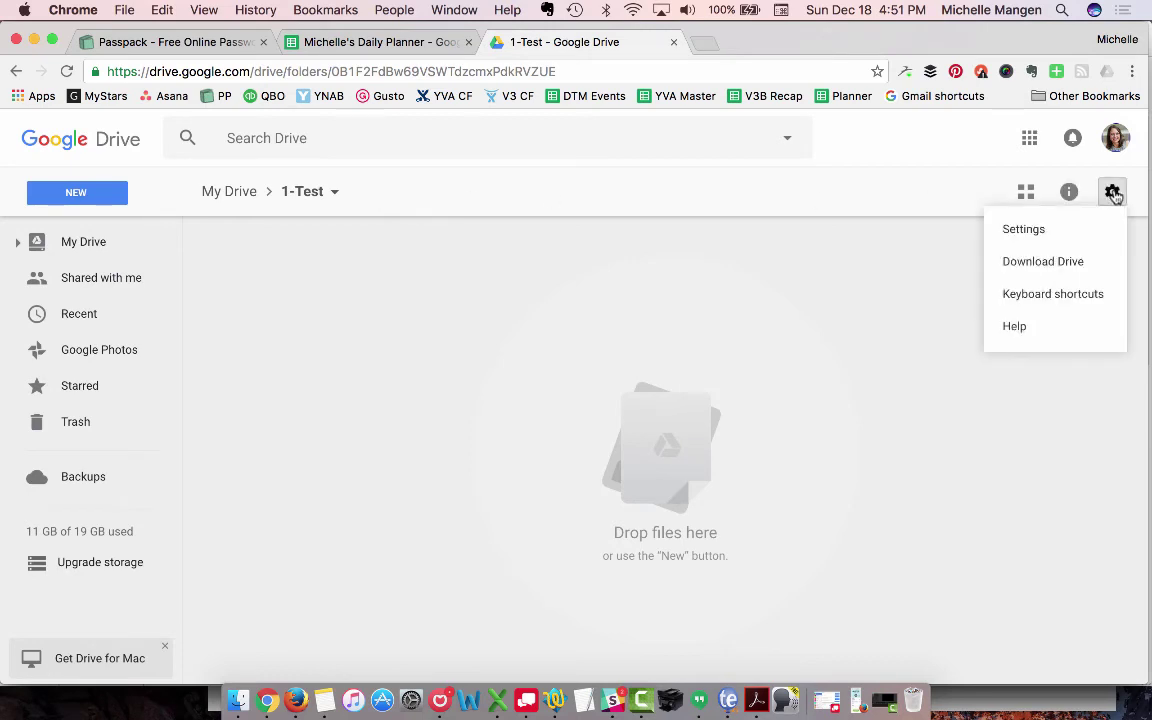
click(1030, 232)
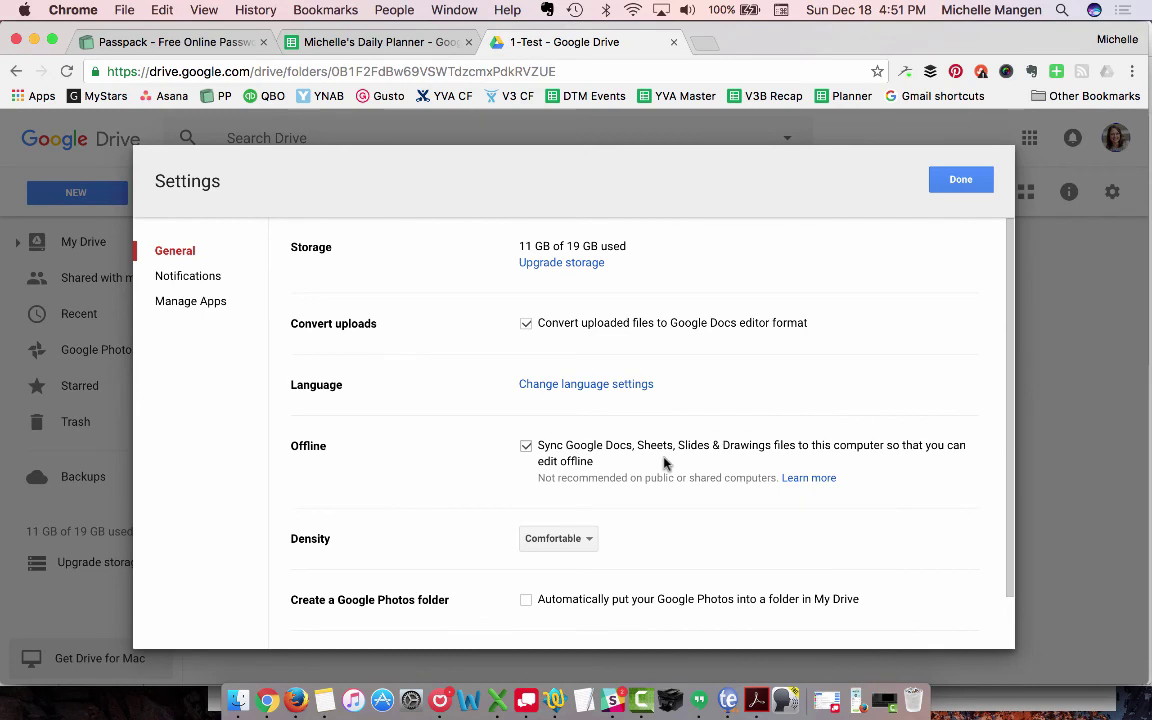
scroll(664, 463, down, 2)
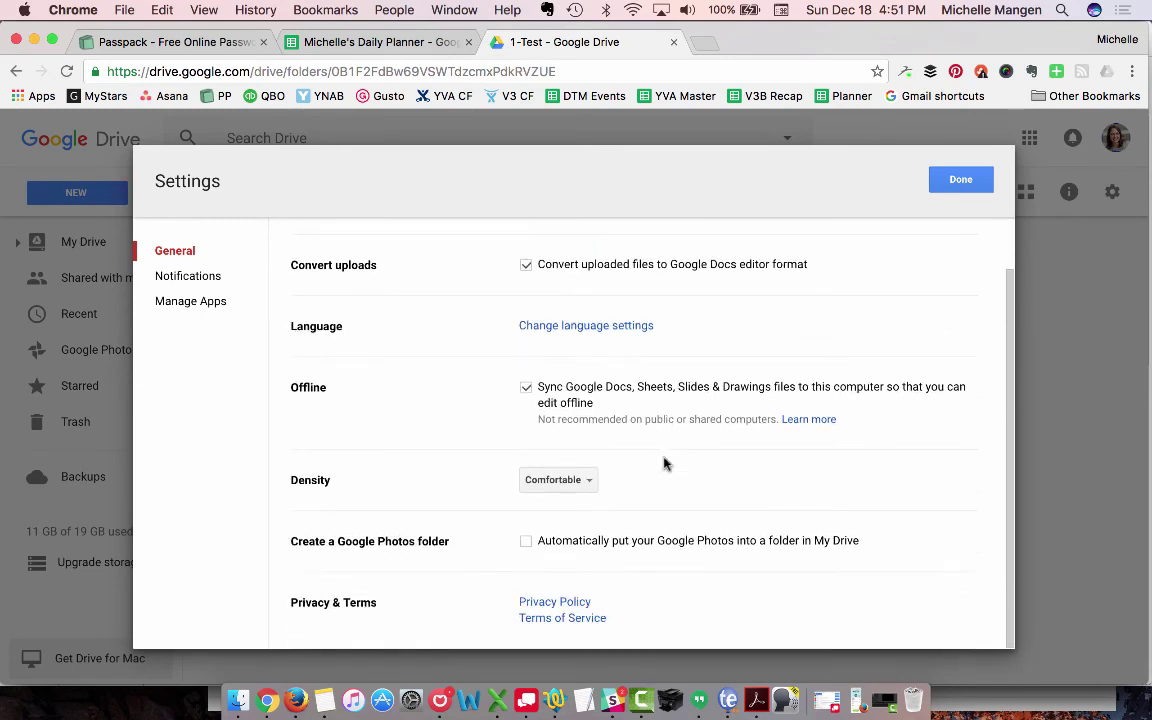
scroll(664, 463, up, 2)
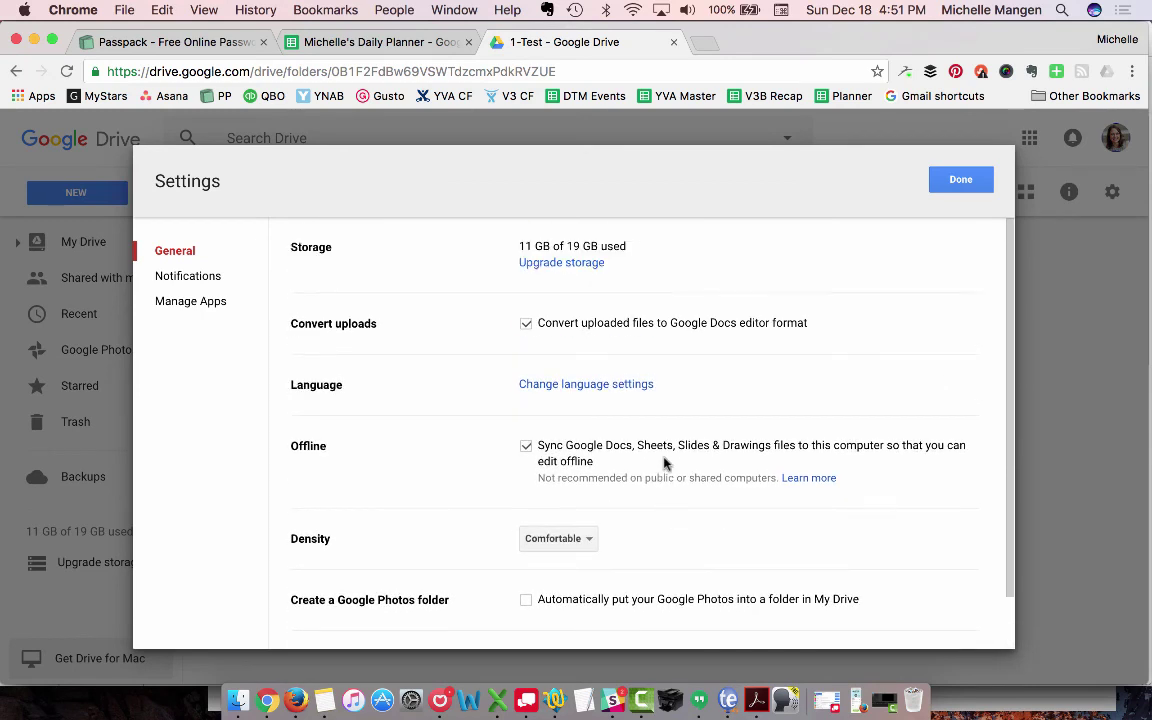
Step: Look through the apps connected to Drive under Manage Apps, and close the Drive settings
click(196, 302)
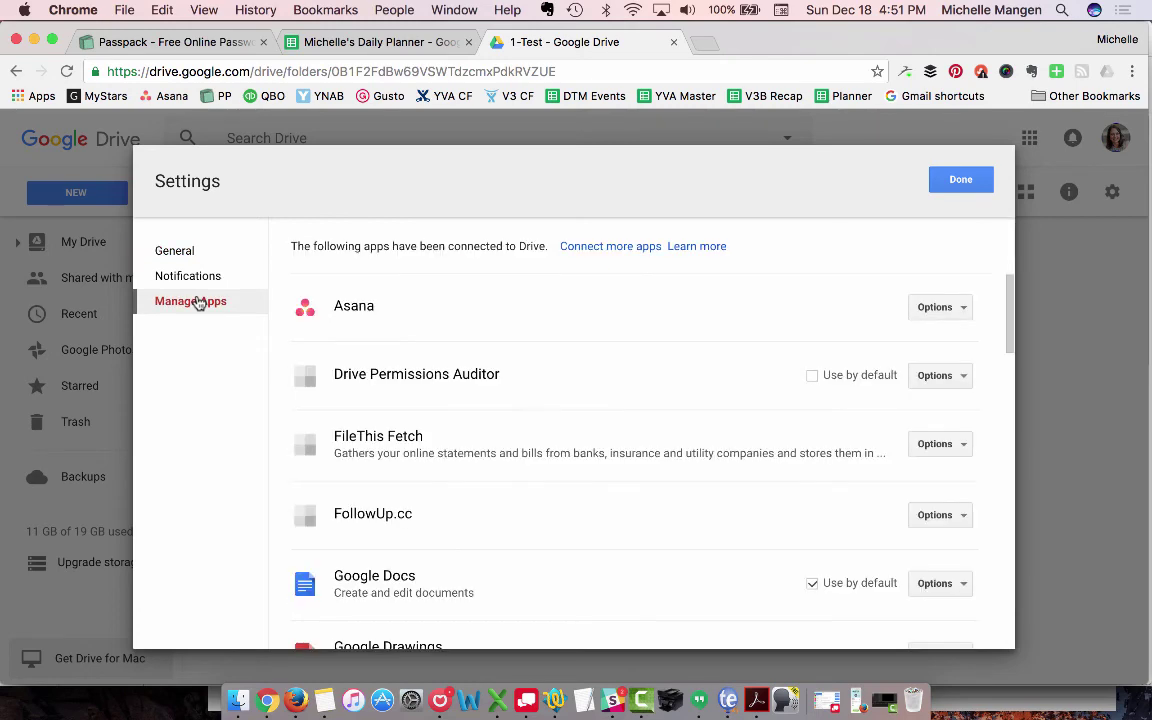
scroll(651, 450, down, 8)
scroll(651, 450, up, 8)
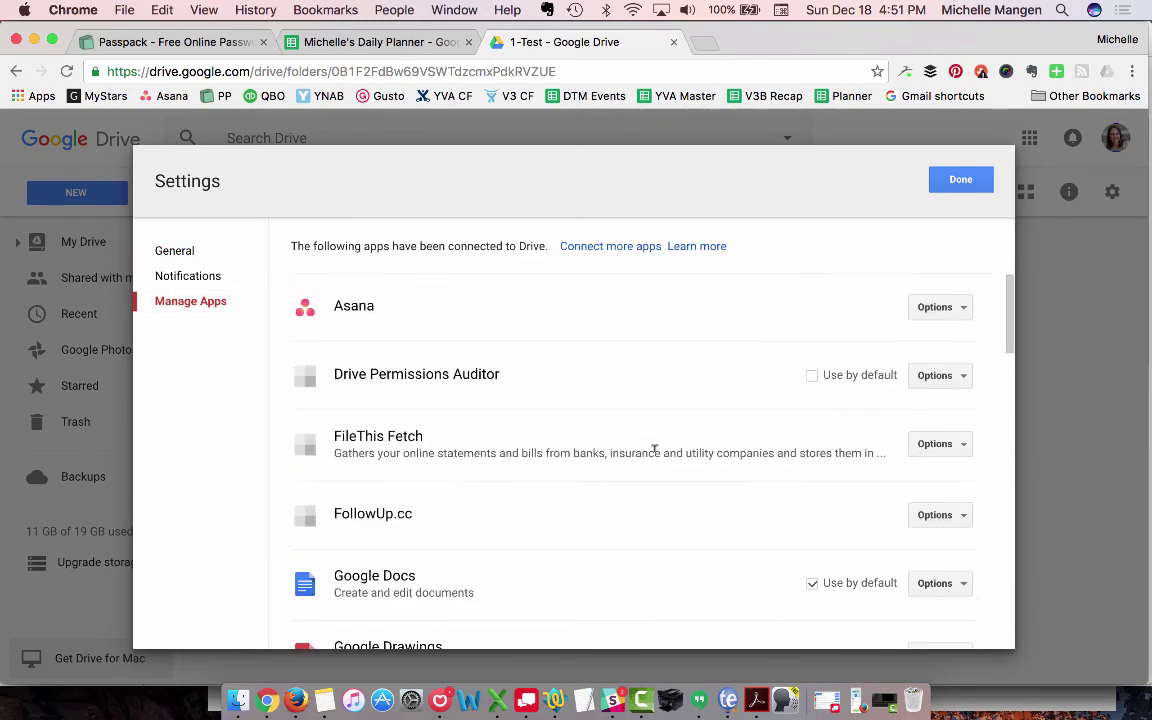
click(960, 186)
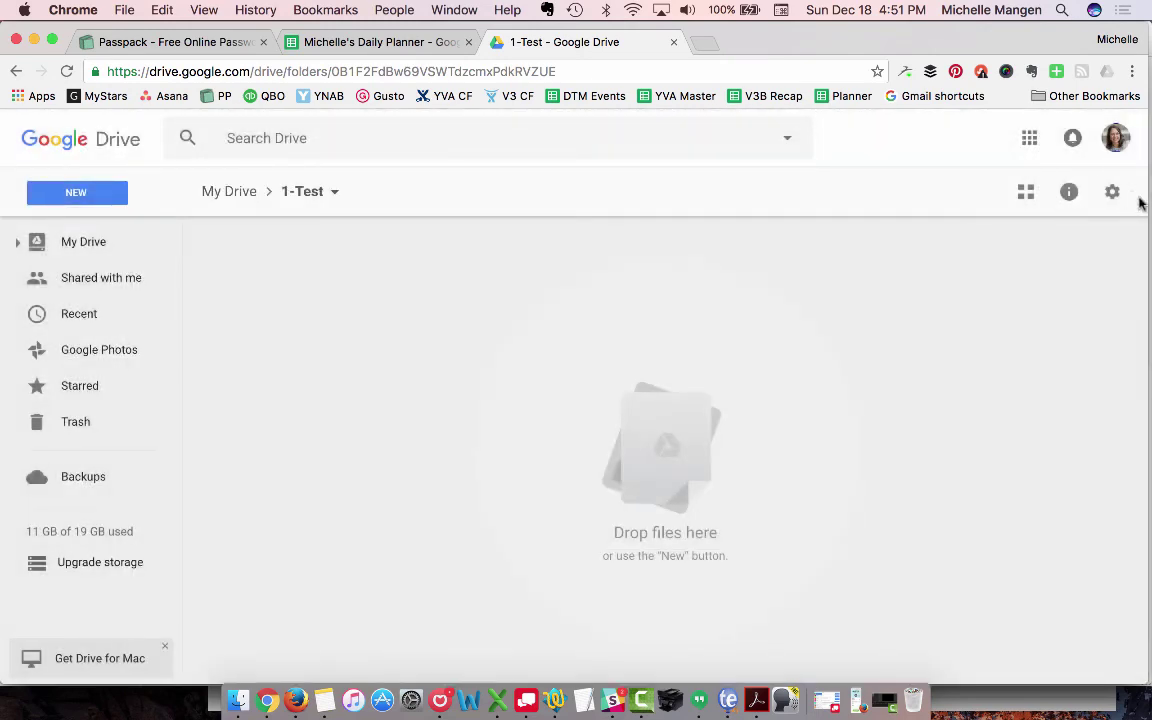
click(1116, 193)
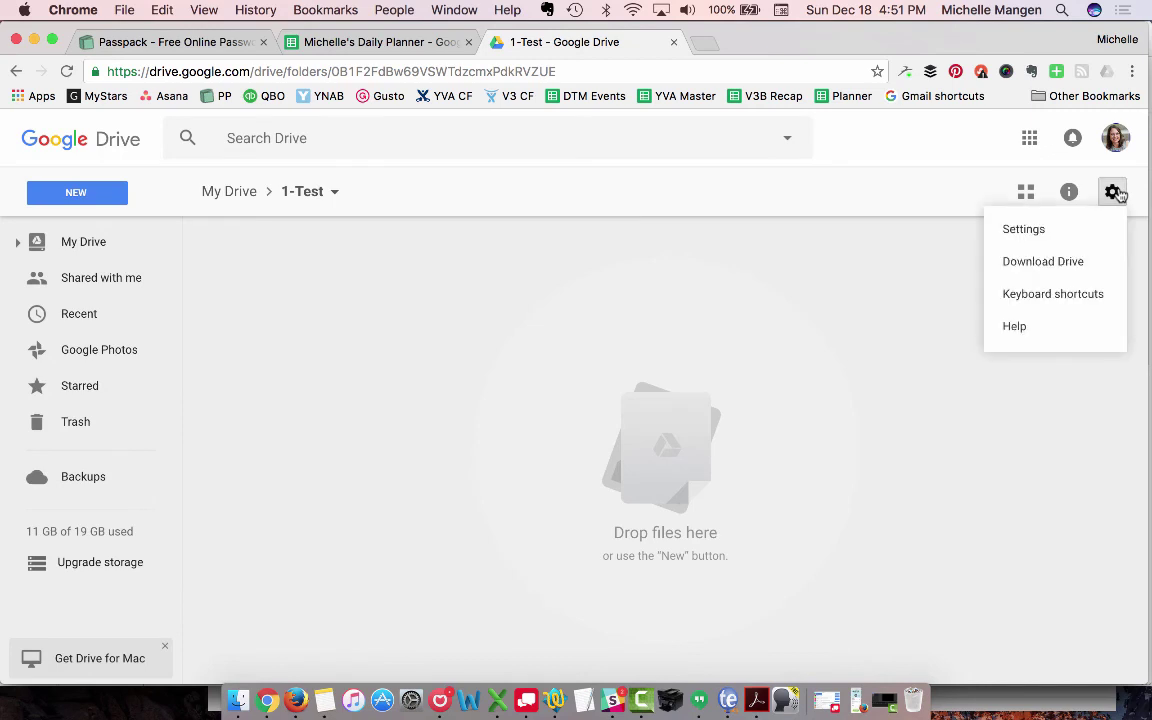
click(884, 200)
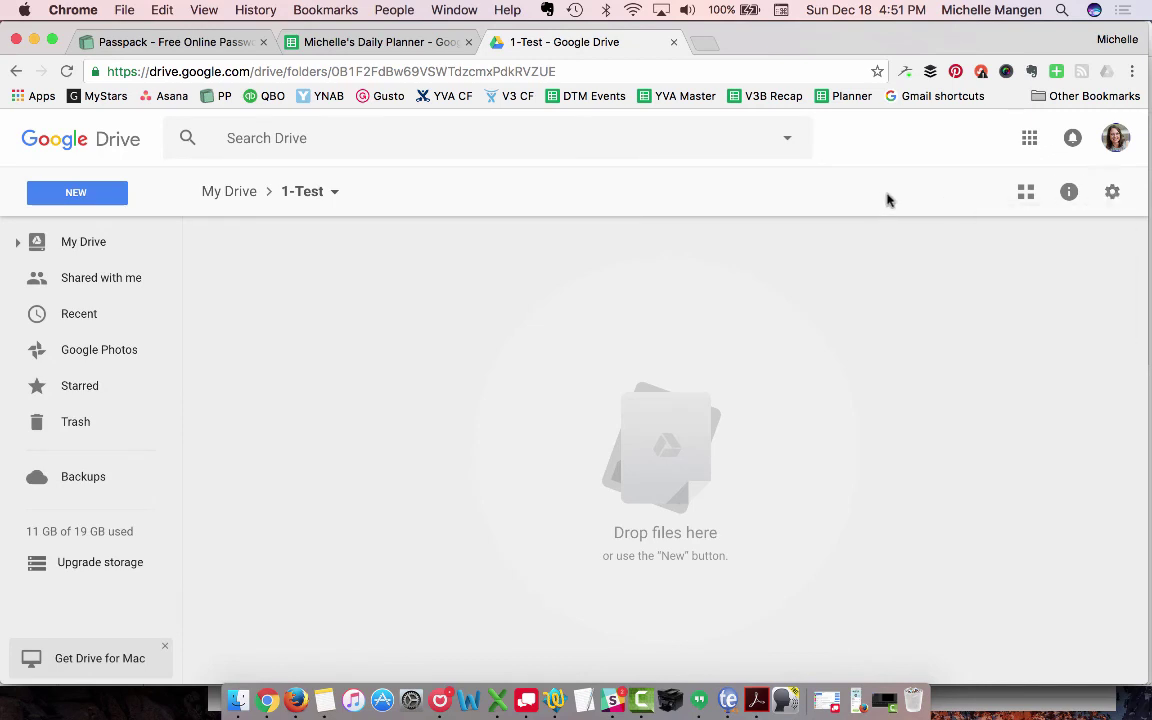
Step: Upload the Daily Planner .xlsx file from Downloads into the 1-Test folder
click(76, 197)
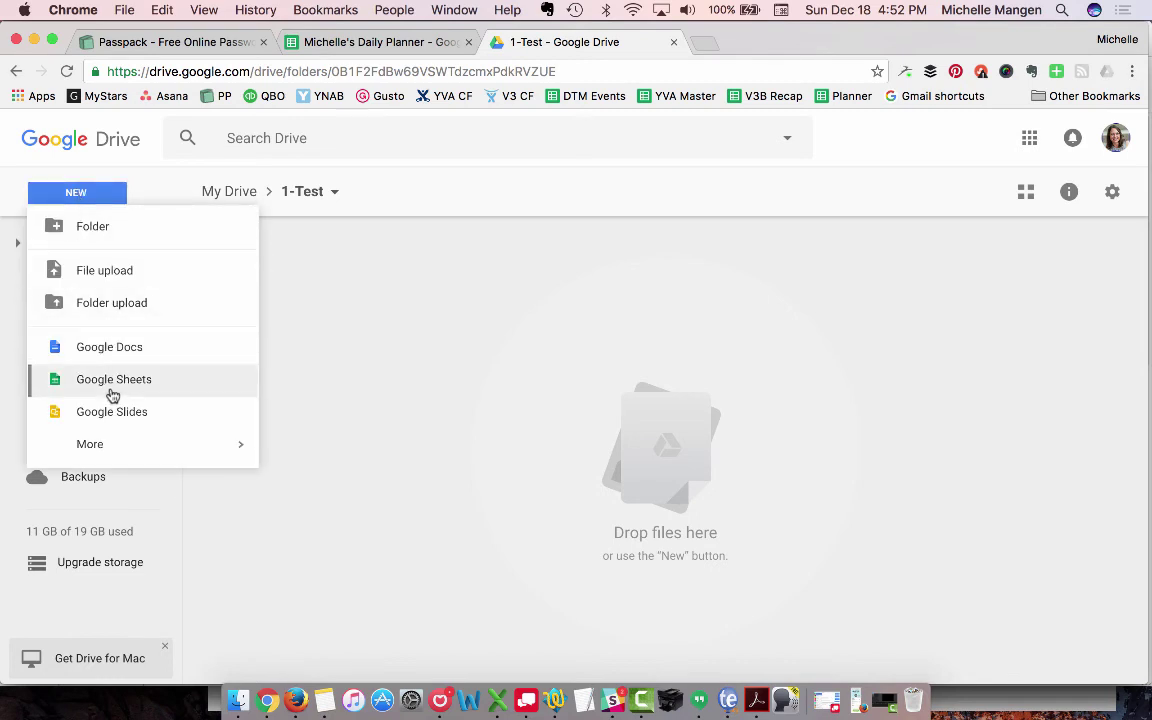
click(100, 284)
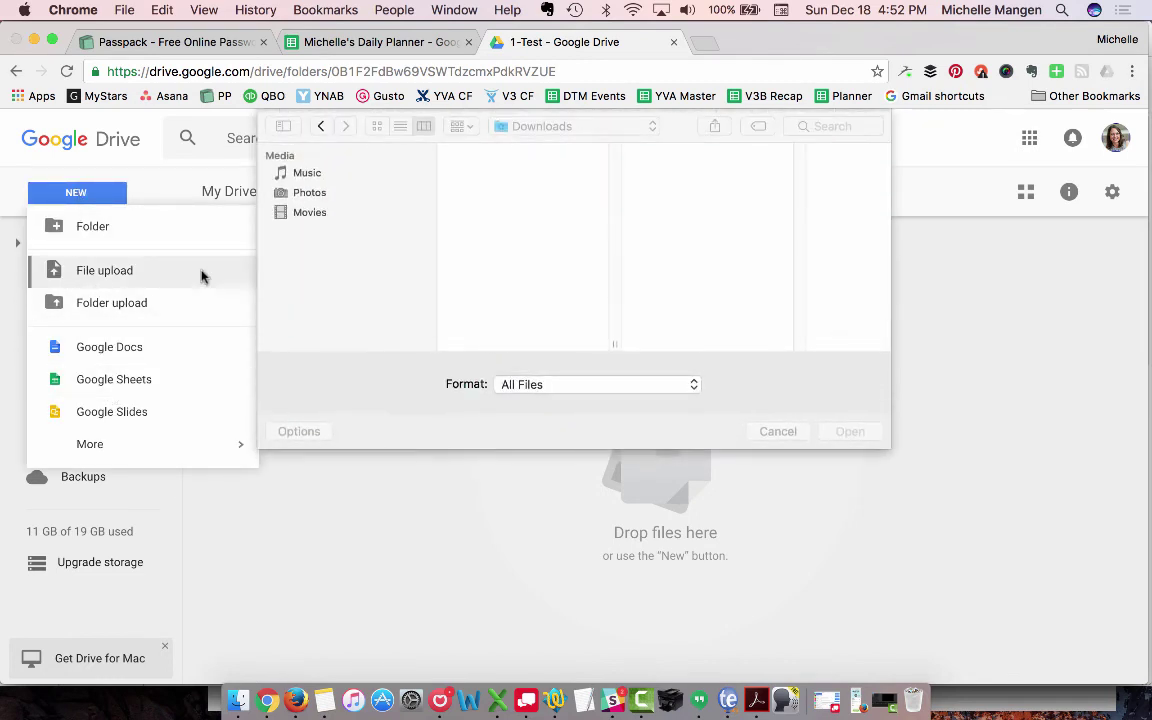
scroll(519, 300, down, 10)
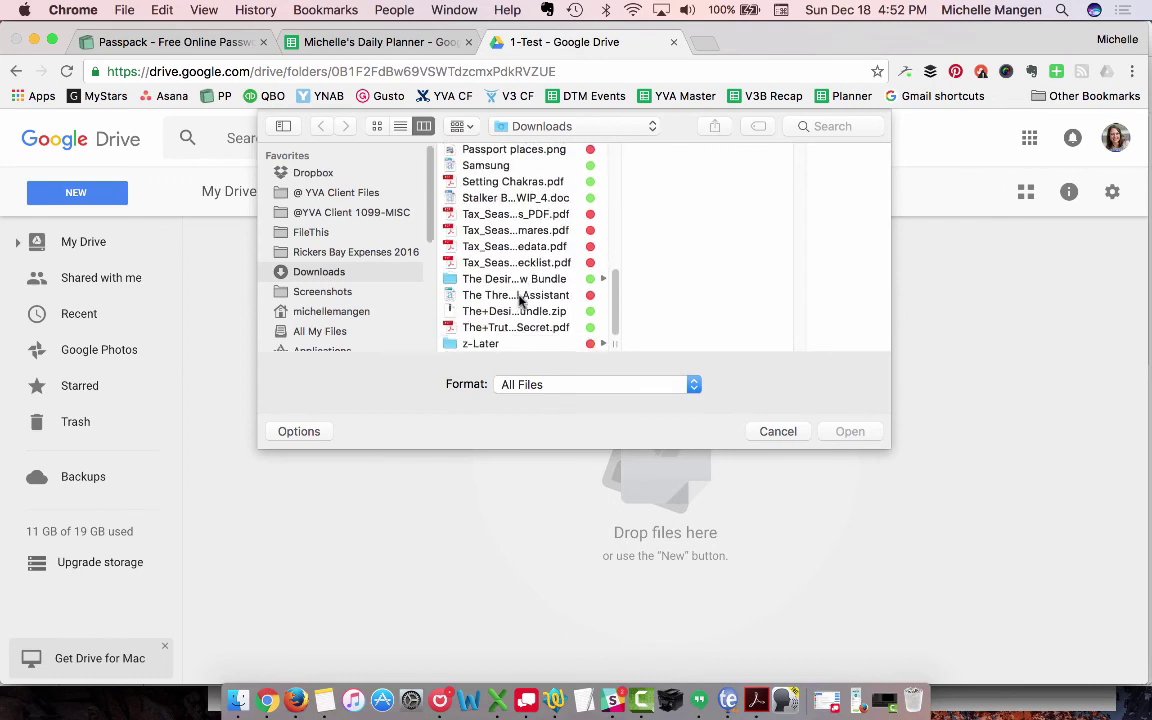
scroll(519, 300, up, 5)
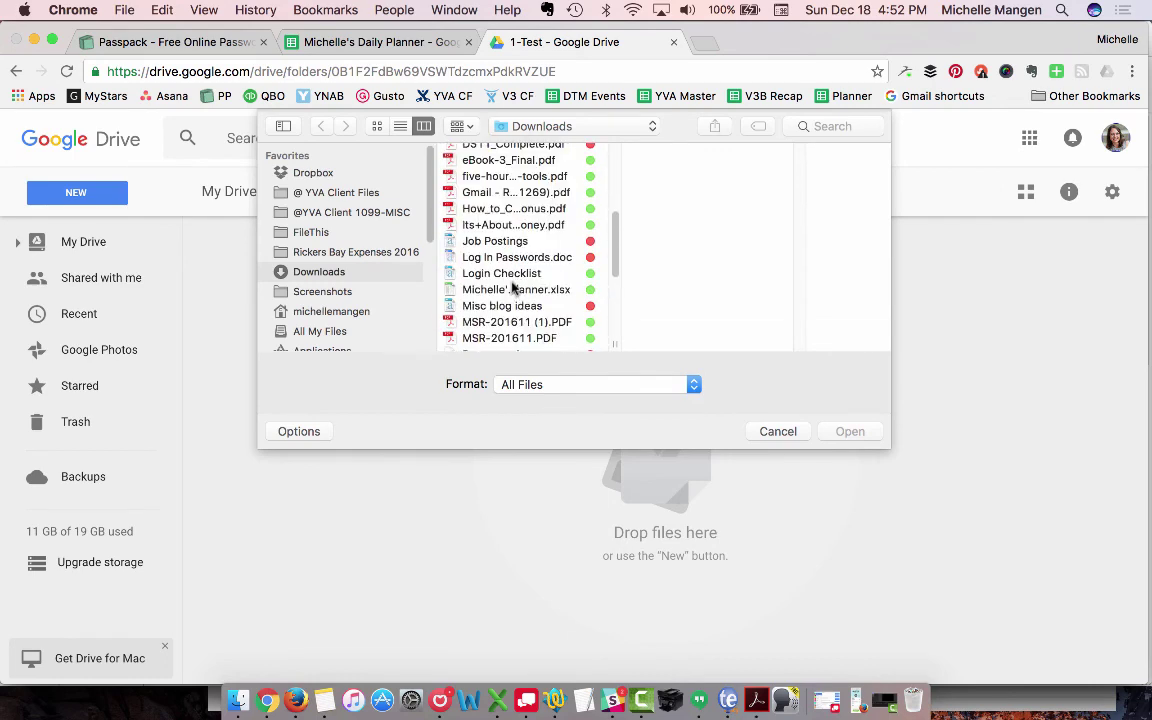
click(470, 289)
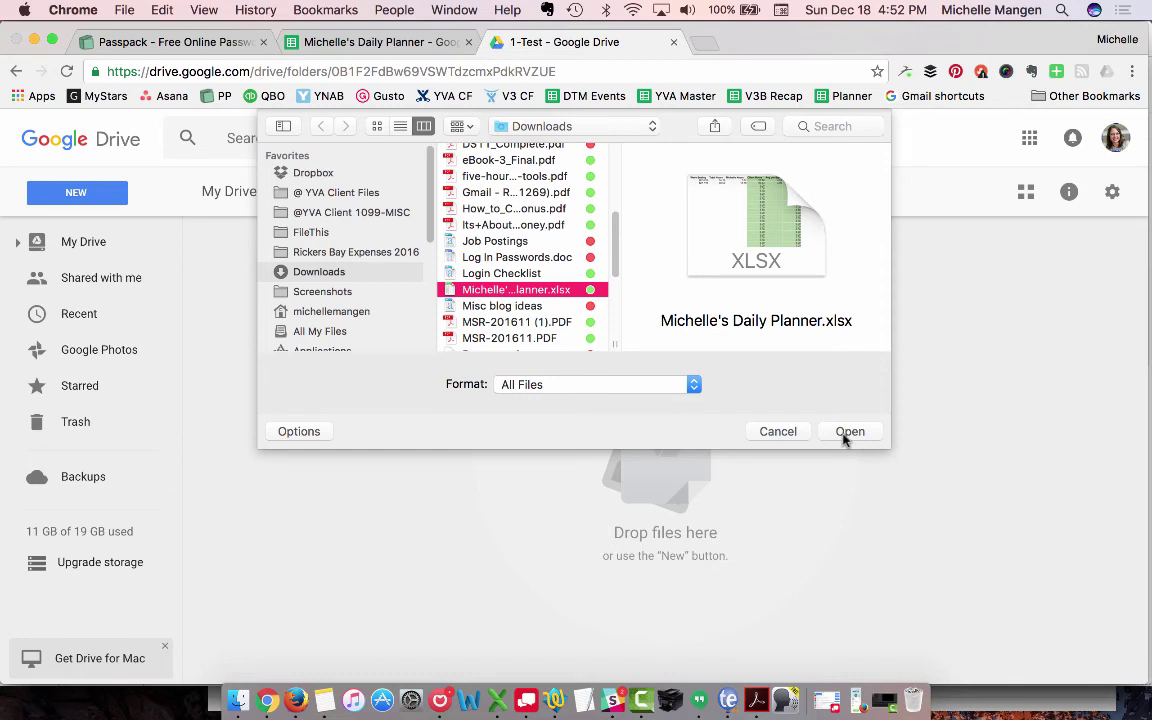
click(849, 431)
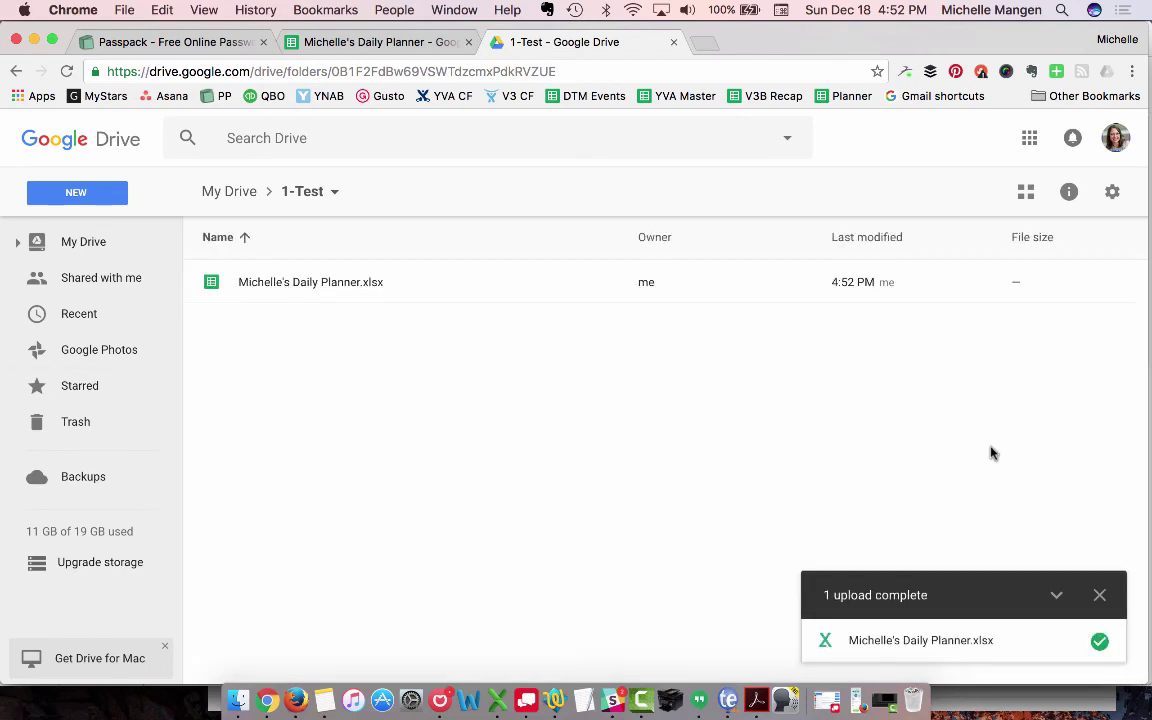
Step: Rename the uploaded Daily Planner file to drop its .xlsx extension, and open the spreadsheet
click(457, 287)
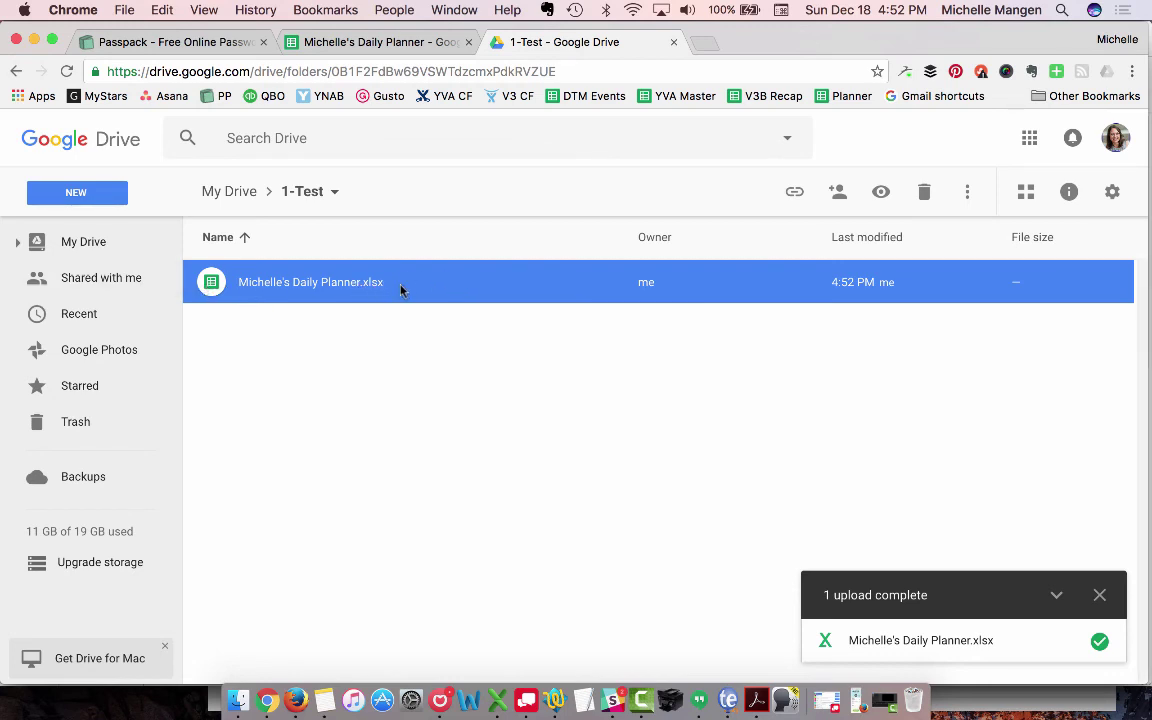
click(966, 192)
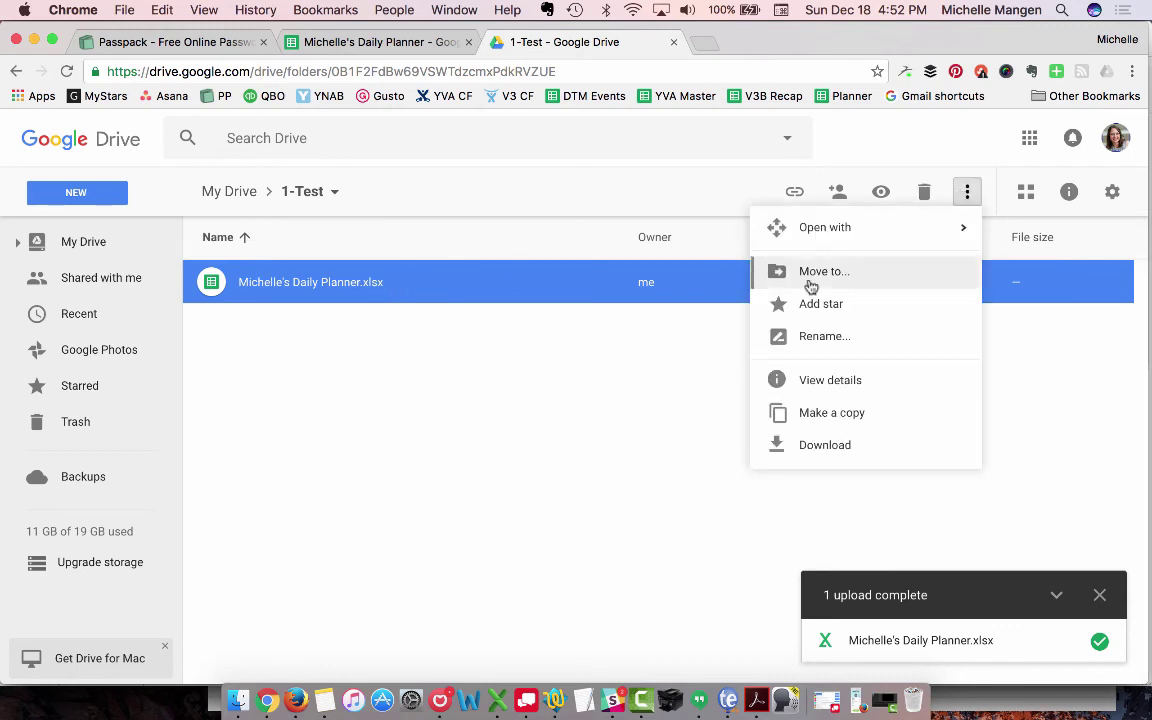
click(825, 335)
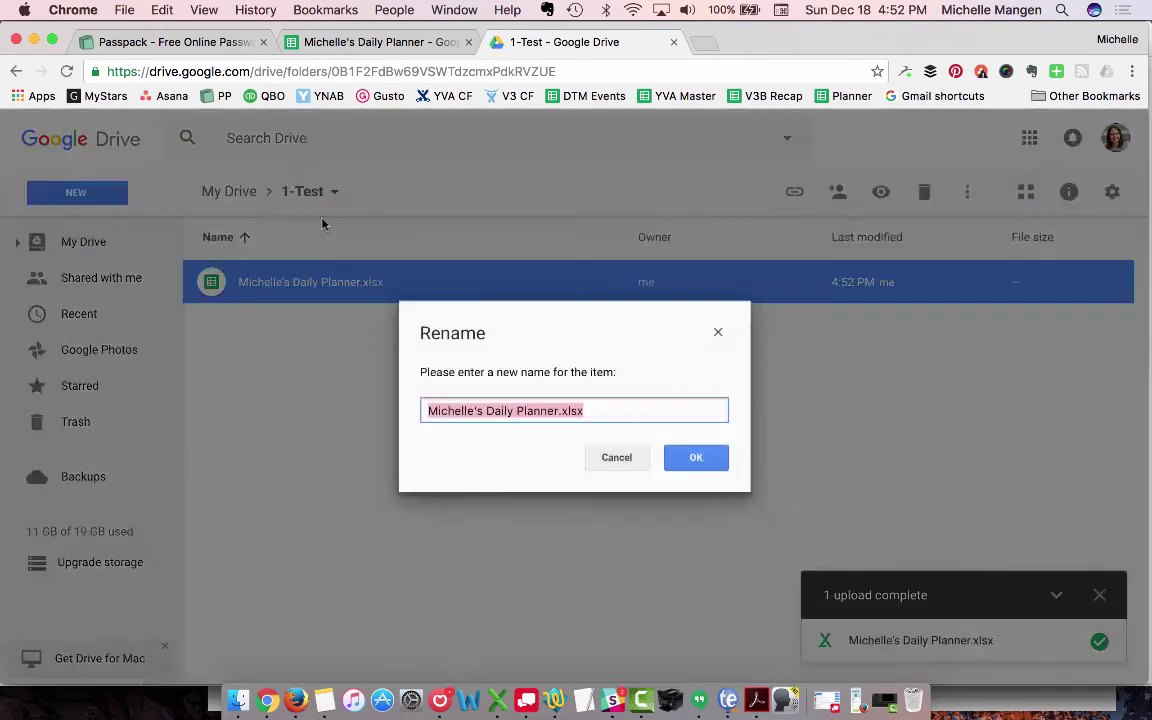
click(634, 408)
key(BackSpace)
key(BackSpace)
key(BackSpace)
key(BackSpace)
key(BackSpace)
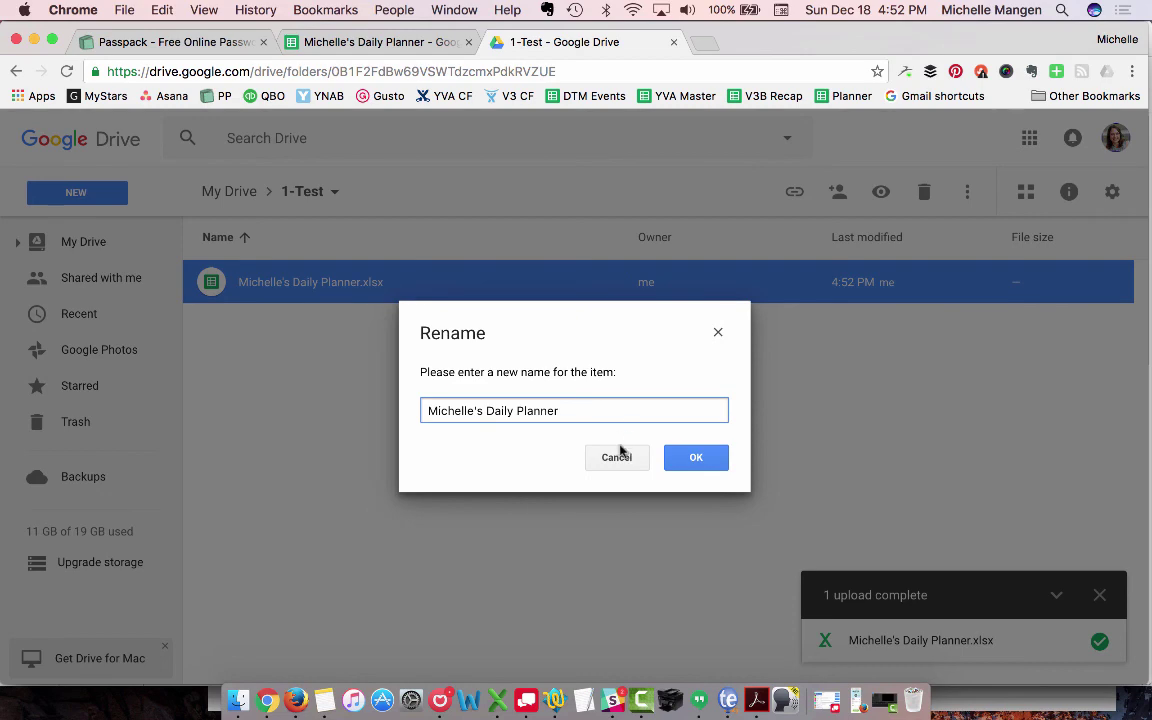
click(711, 458)
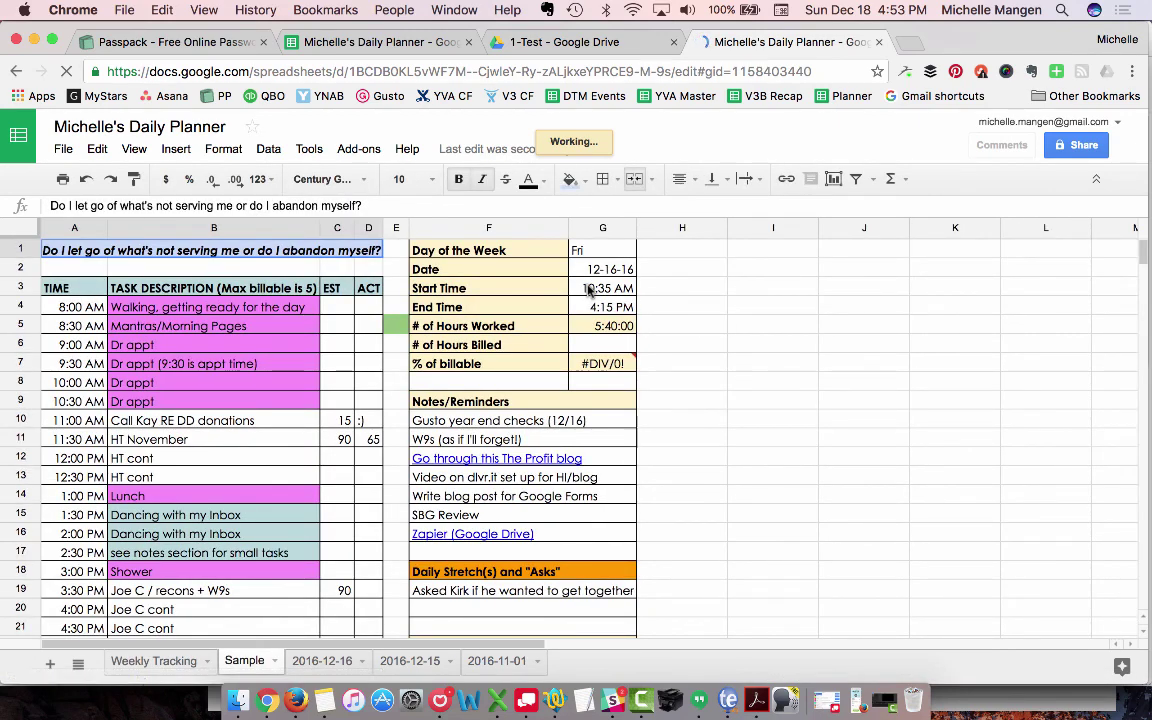
Step: Set the Sample sheet's Start Time to 8:00 am and End Time to 5:00 pm, and recheck both cells
click(590, 288)
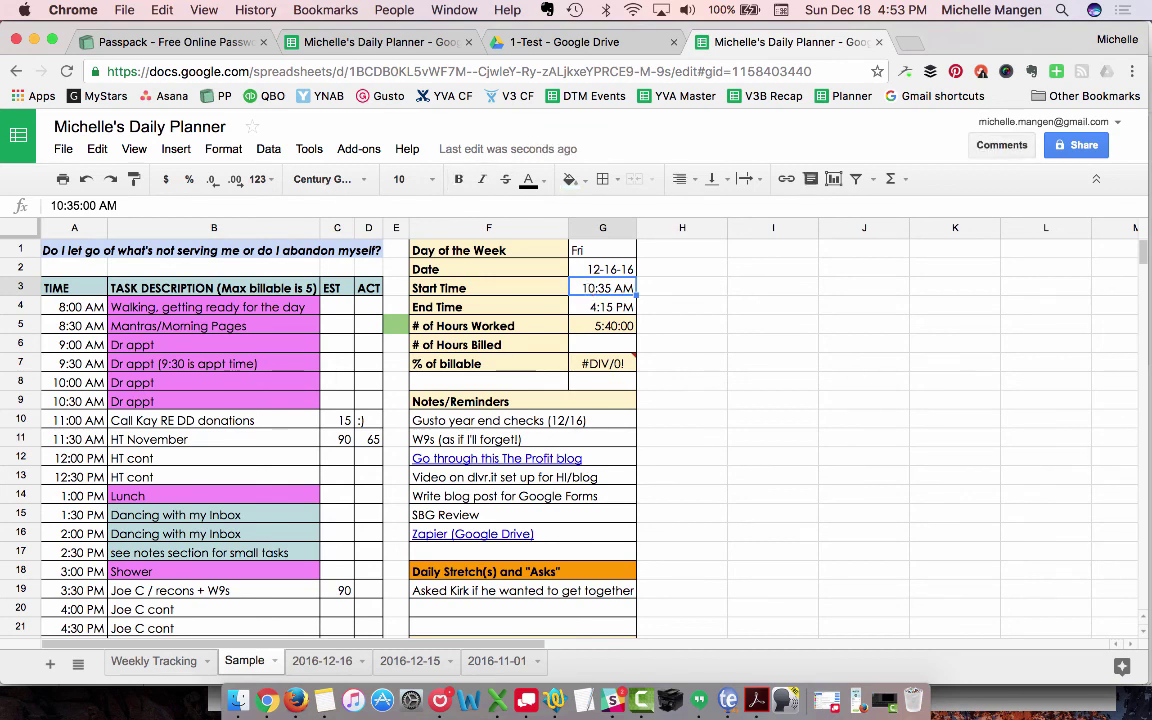
text(8:00 am)
key(Return)
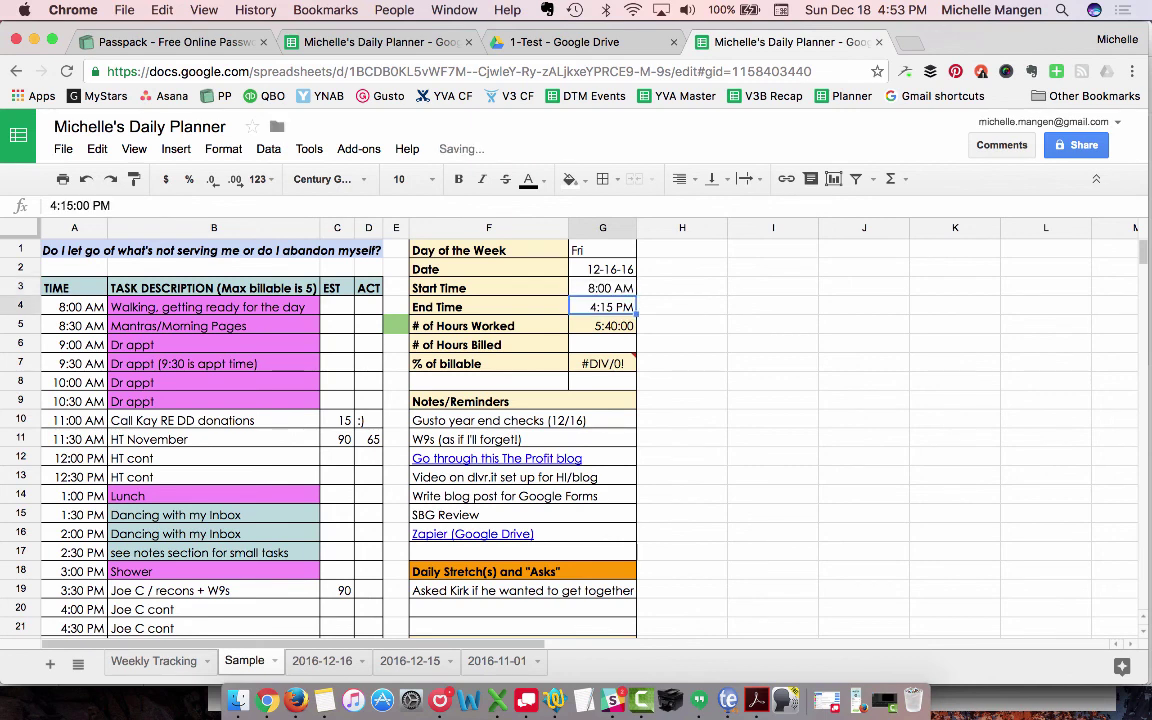
text(5:00)
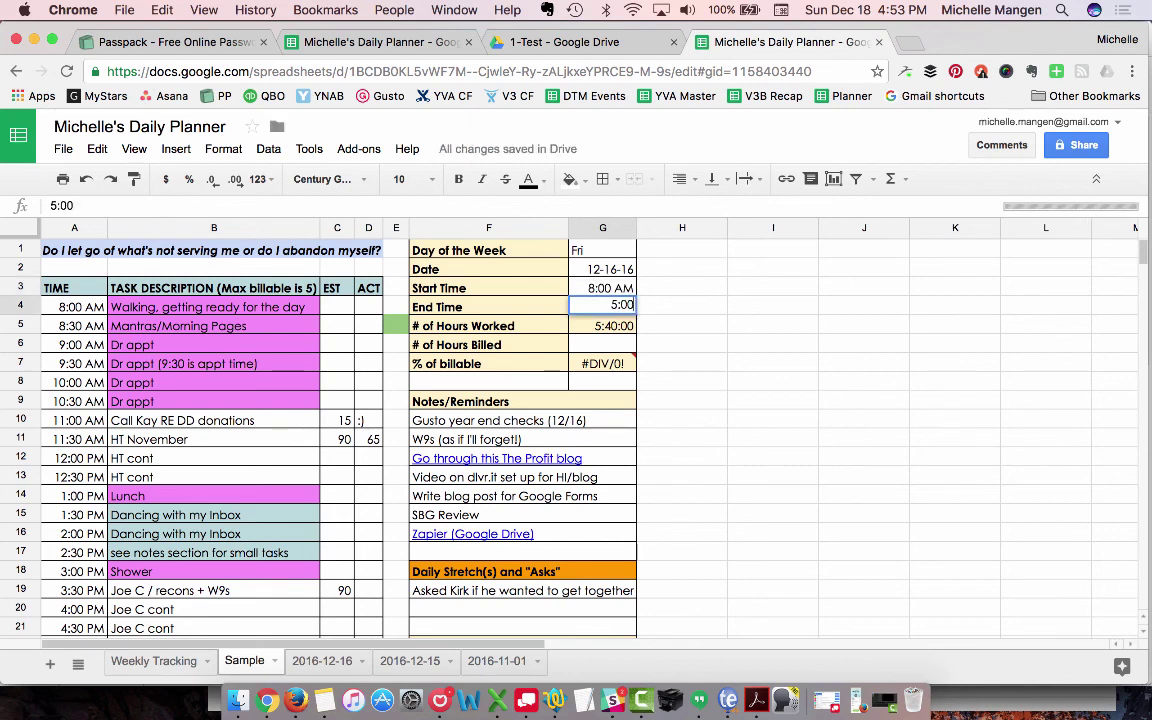
text( pm)
key(Return)
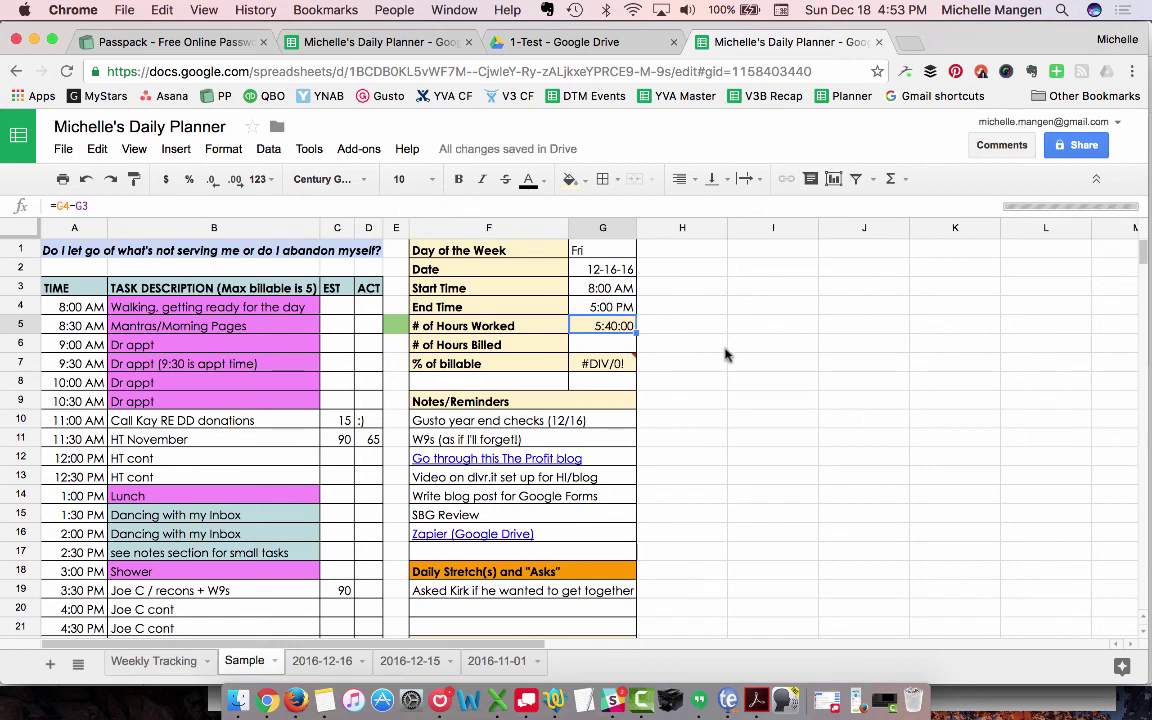
click(602, 307)
click(602, 288)
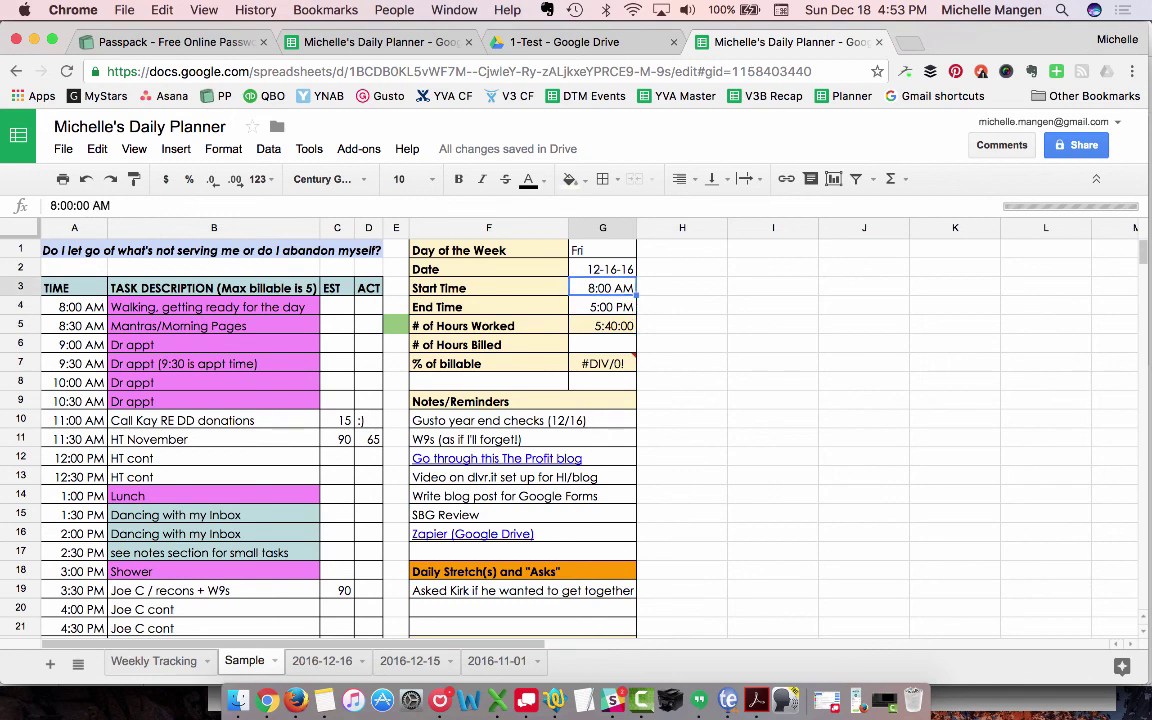
Step: Examine the Sample sheet's Start Time, End Time, # of Hours Worked and % of billable cells, plus the question heading in row 1
click(602, 307)
click(602, 326)
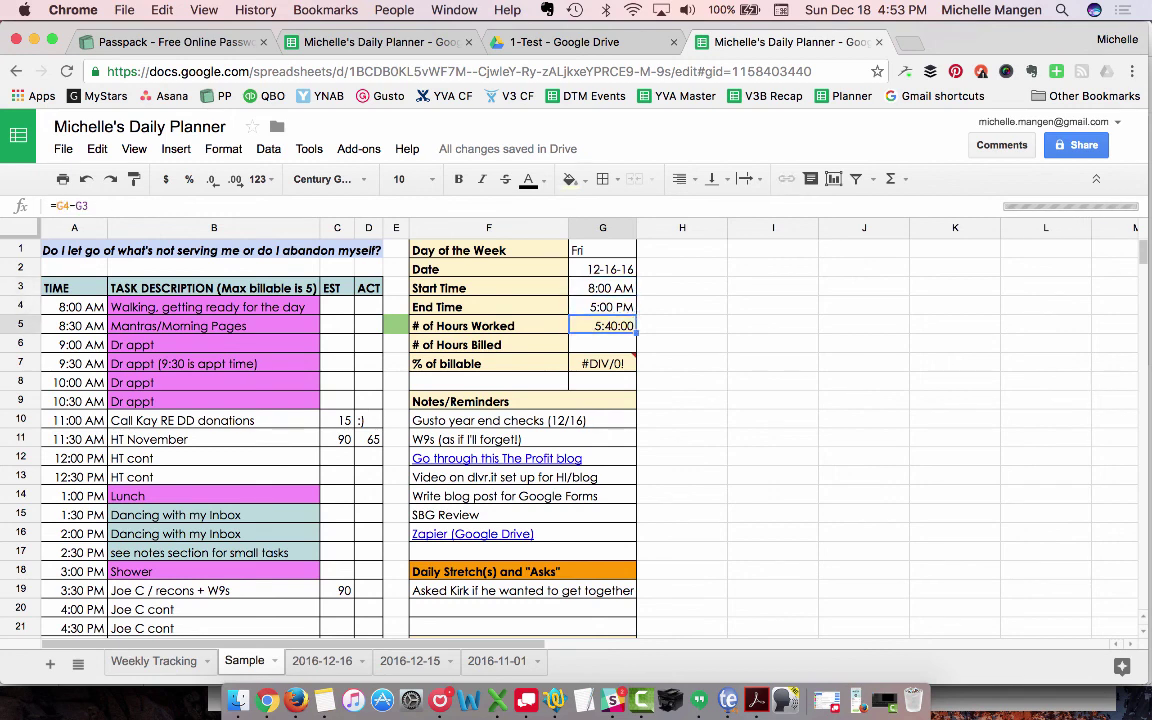
click(602, 307)
click(602, 288)
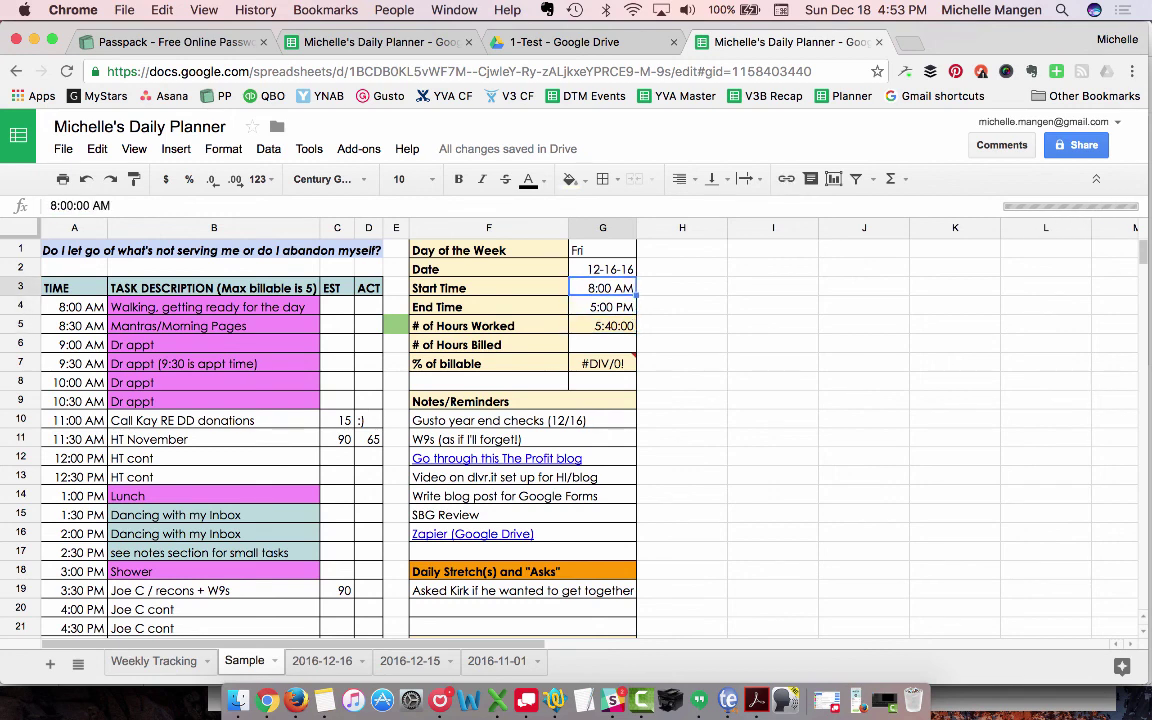
click(602, 307)
click(602, 326)
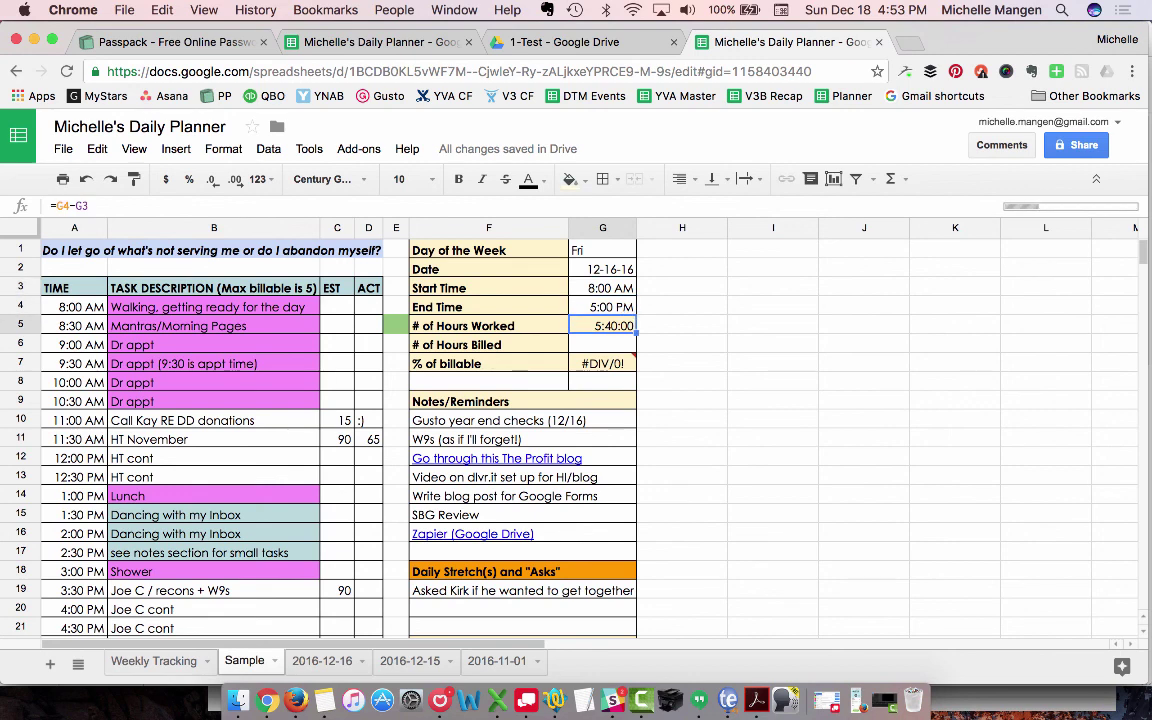
click(594, 288)
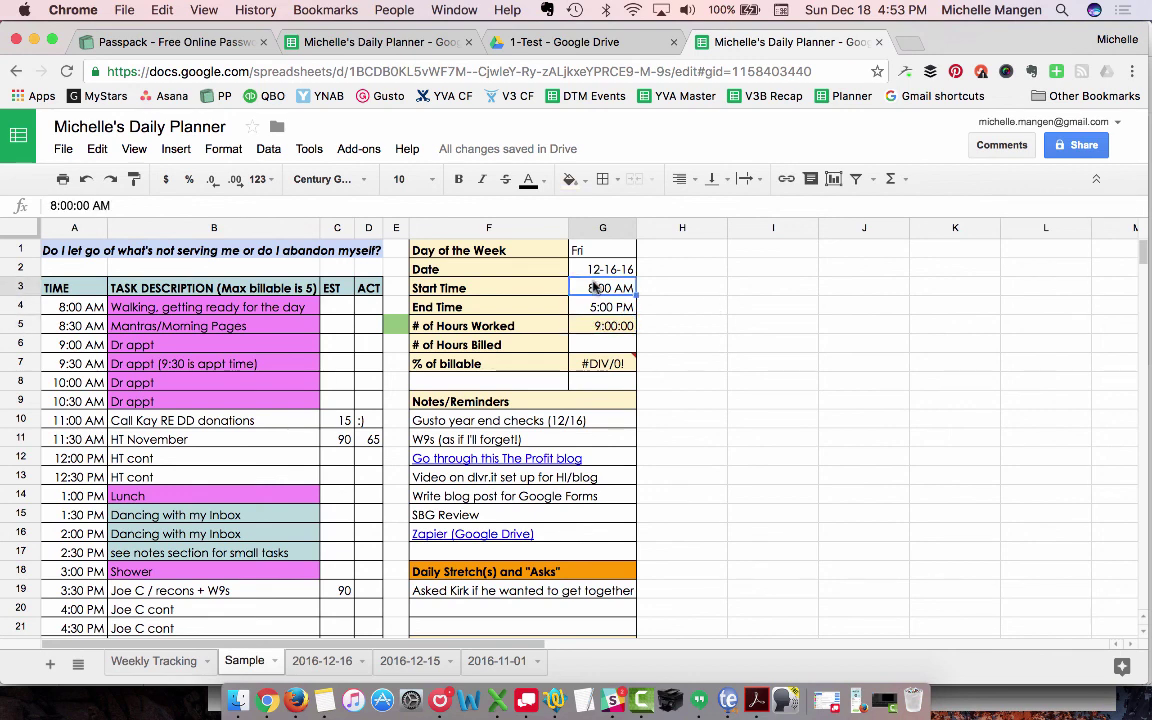
click(621, 329)
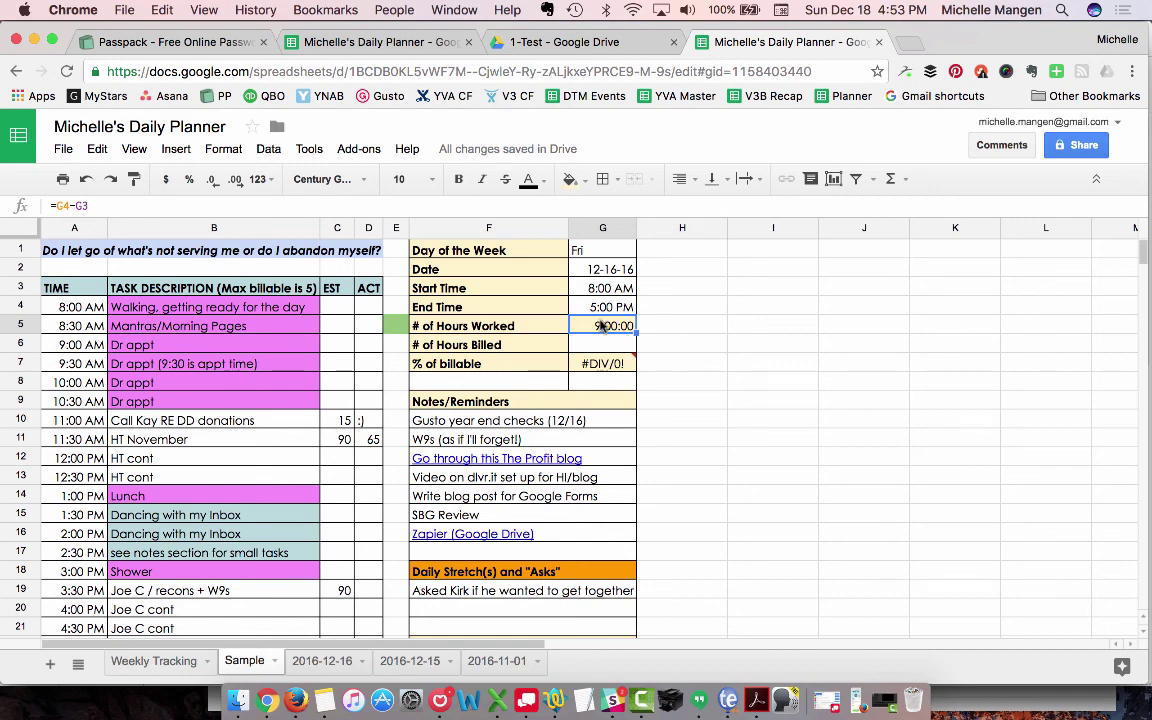
click(597, 362)
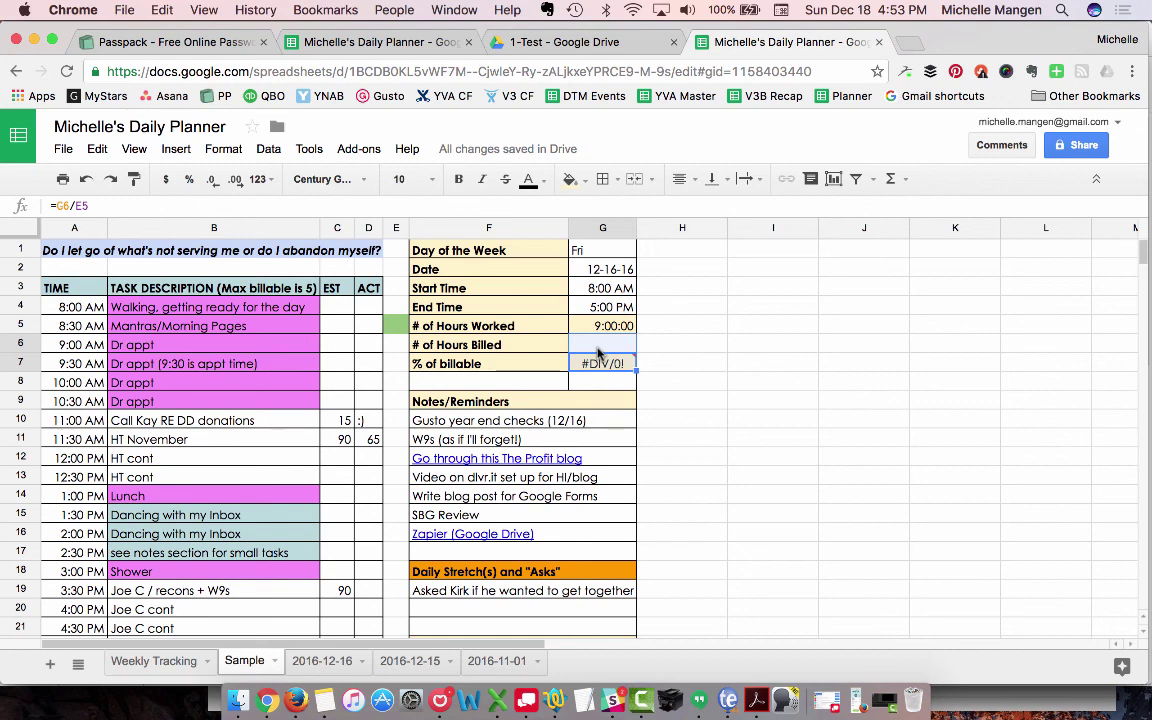
click(211, 250)
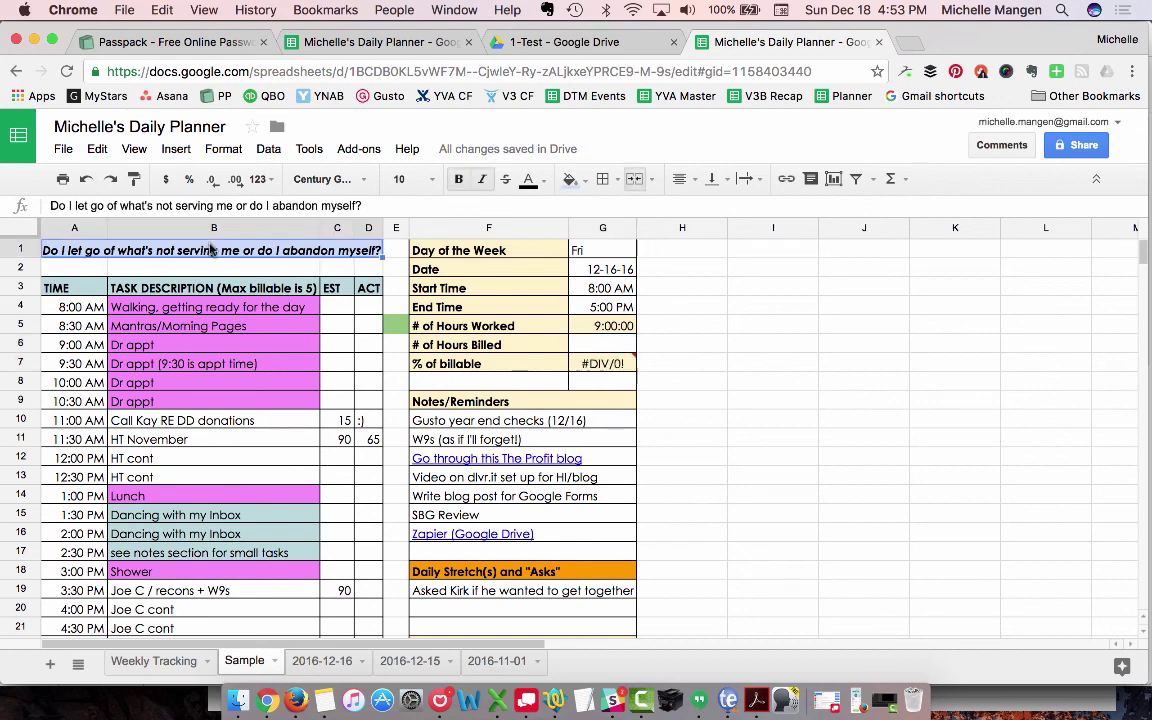